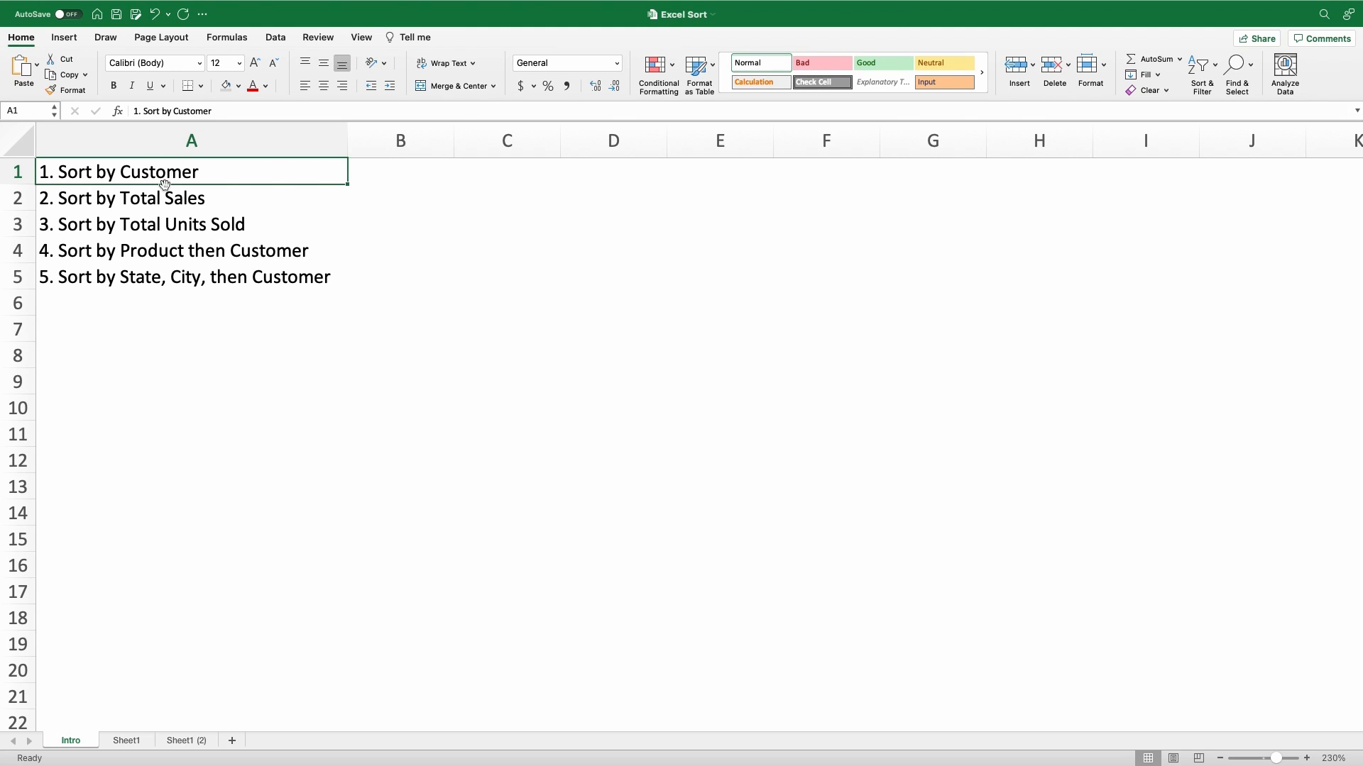
- Review the sorting tasks listed in rows 2 to 5 of the Intro sheet
click(168, 199)
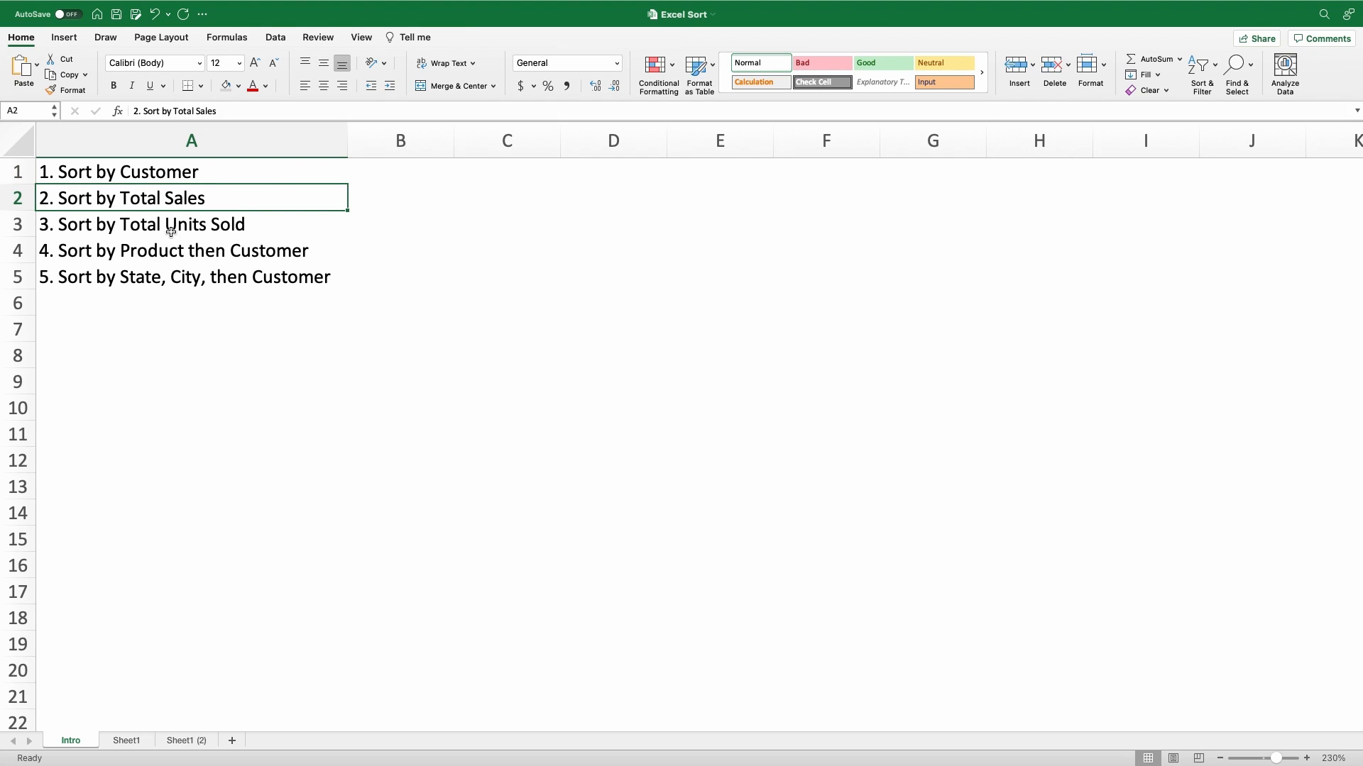
click(170, 231)
click(176, 252)
click(159, 281)
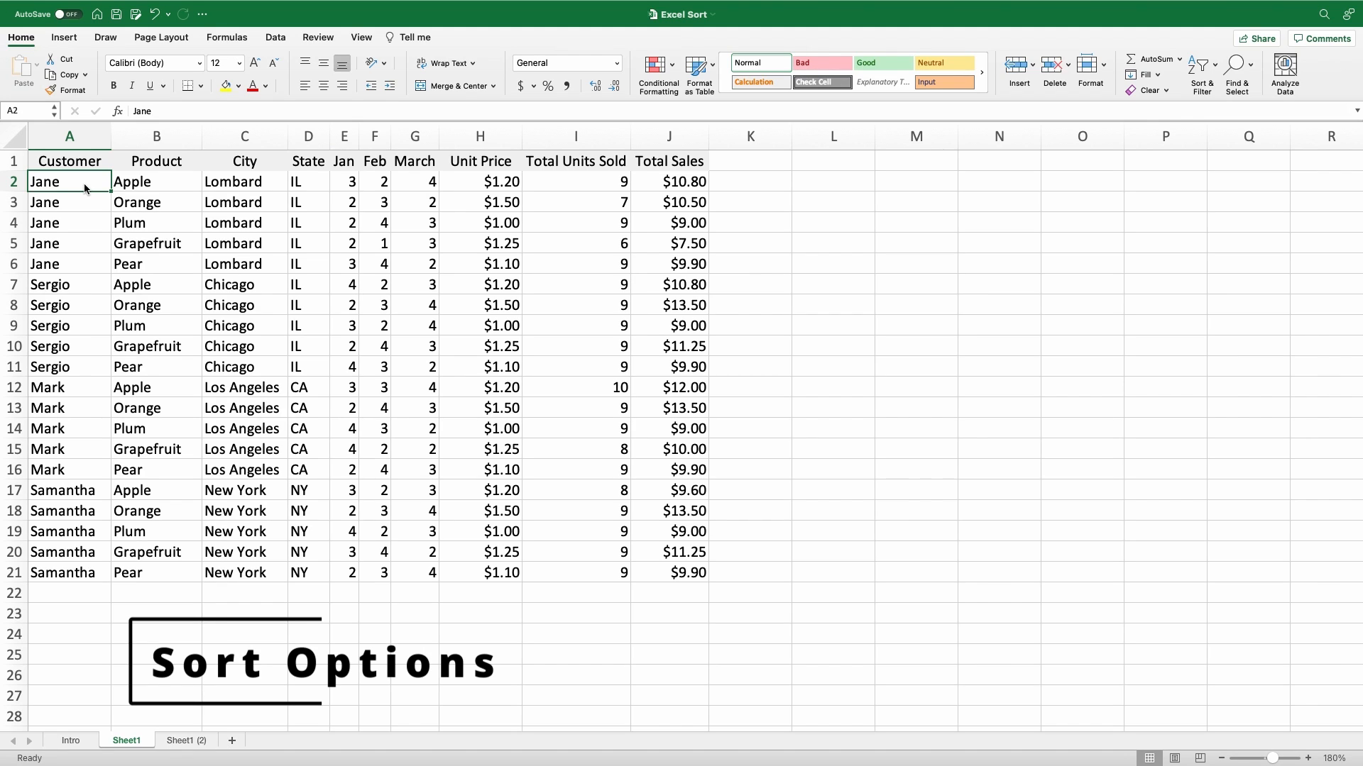
scroll(85, 188, right, 1)
right_click(85, 186)
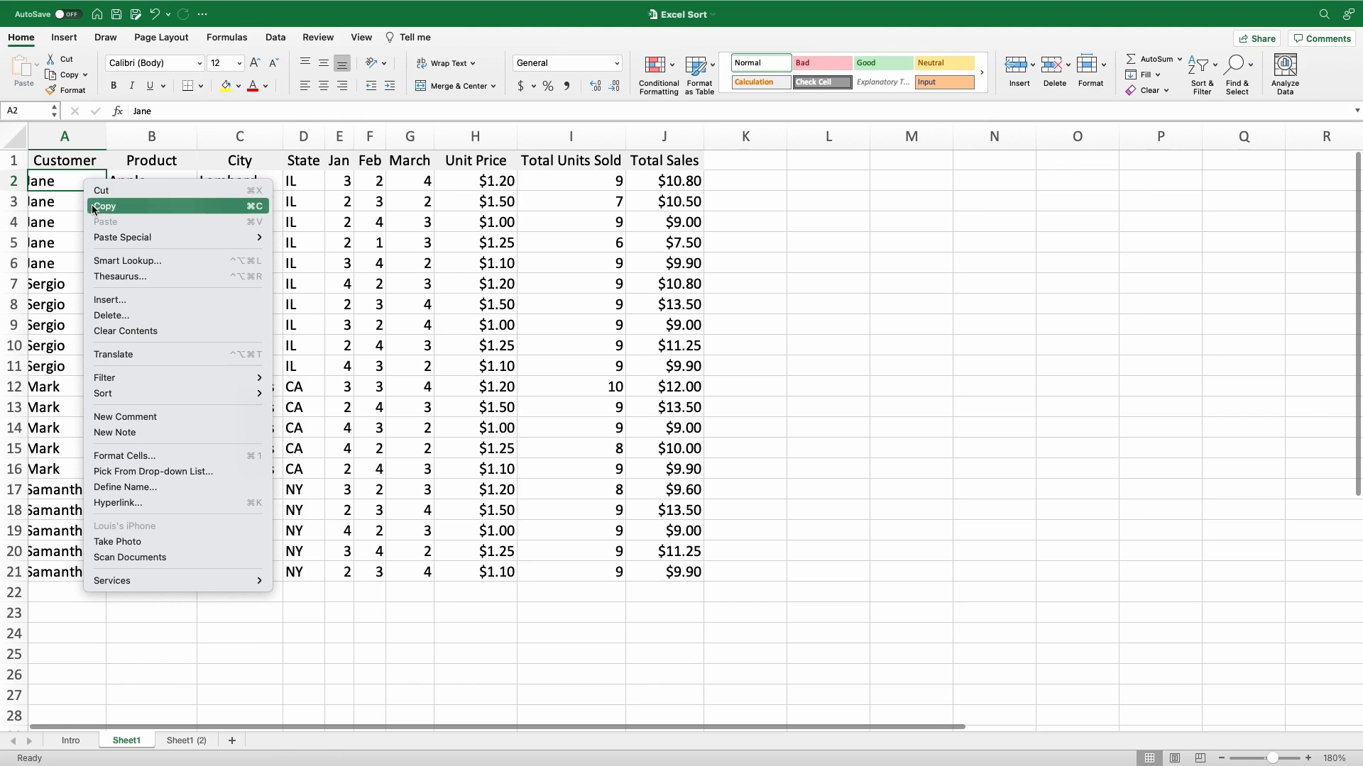
mouse_move(213, 394)
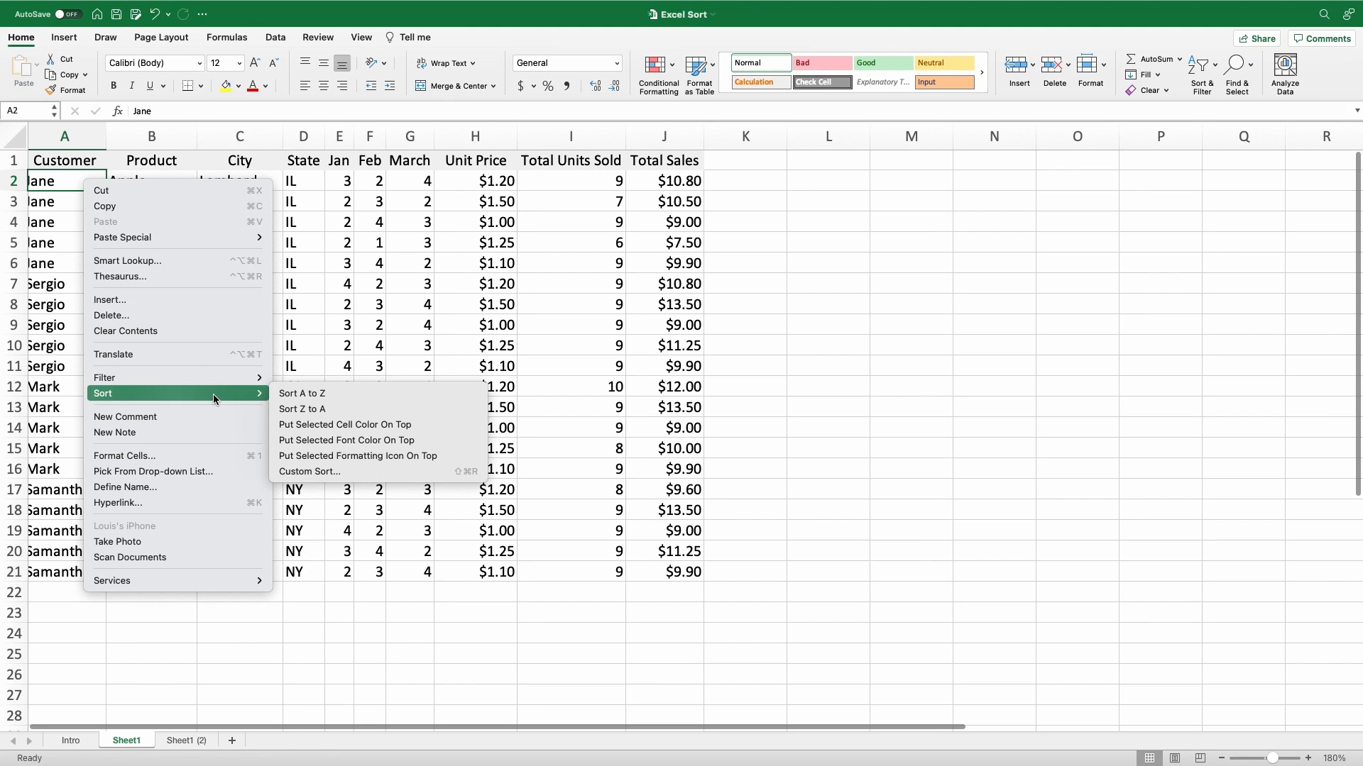
click(310, 472)
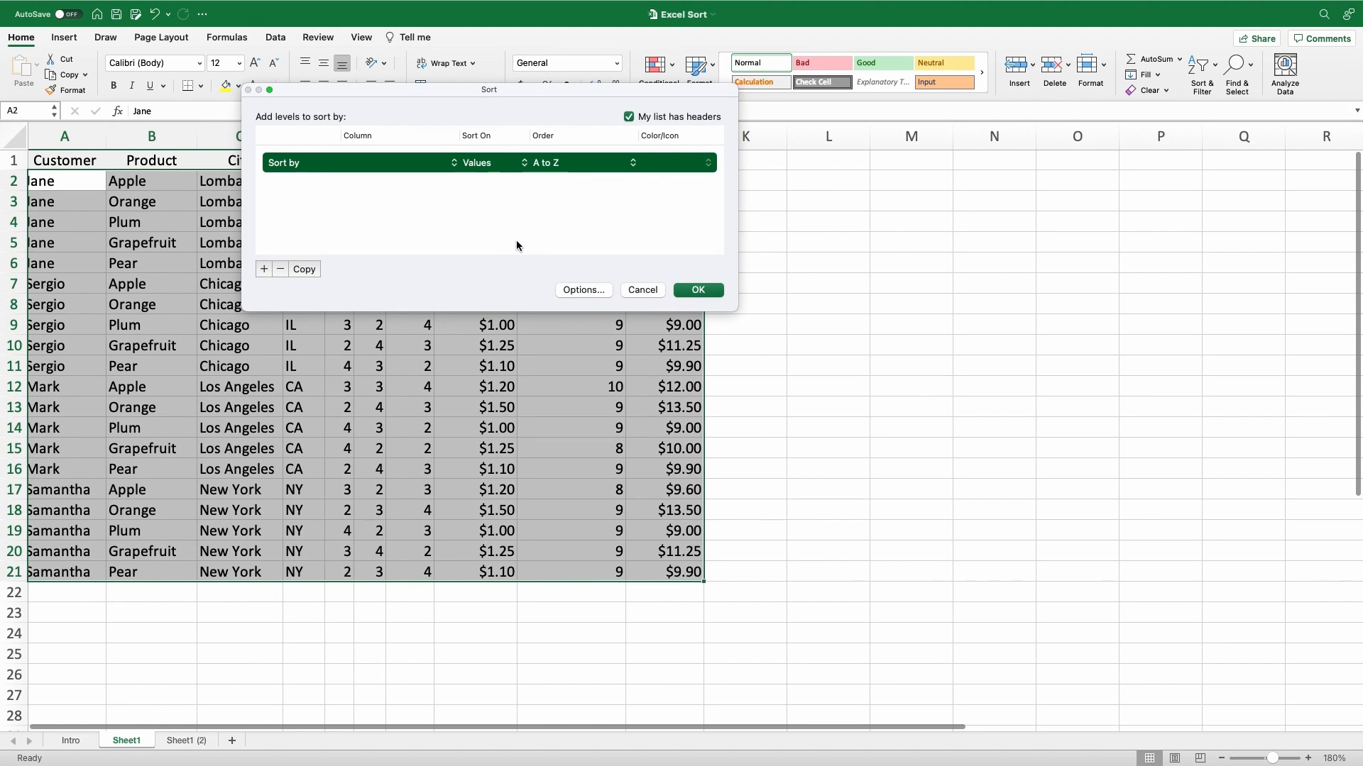
click(642, 290)
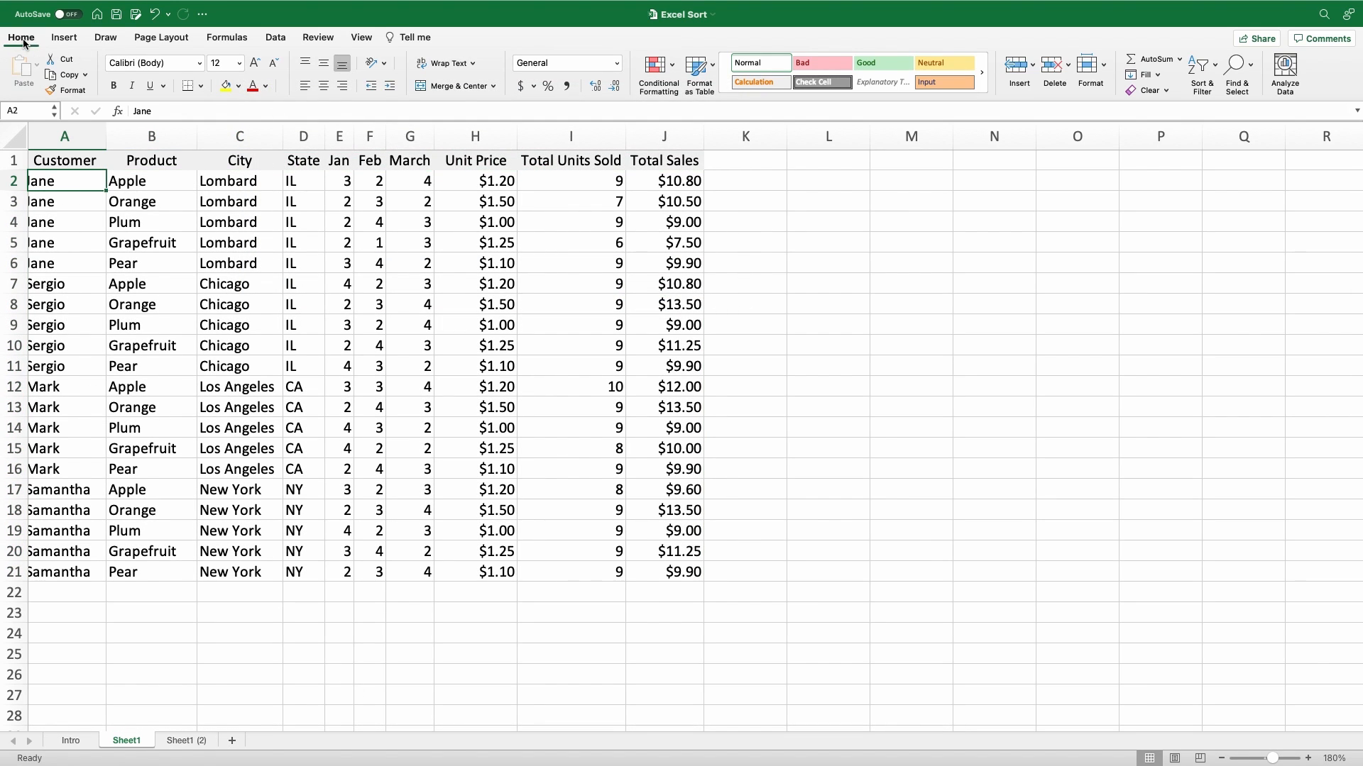
click(274, 39)
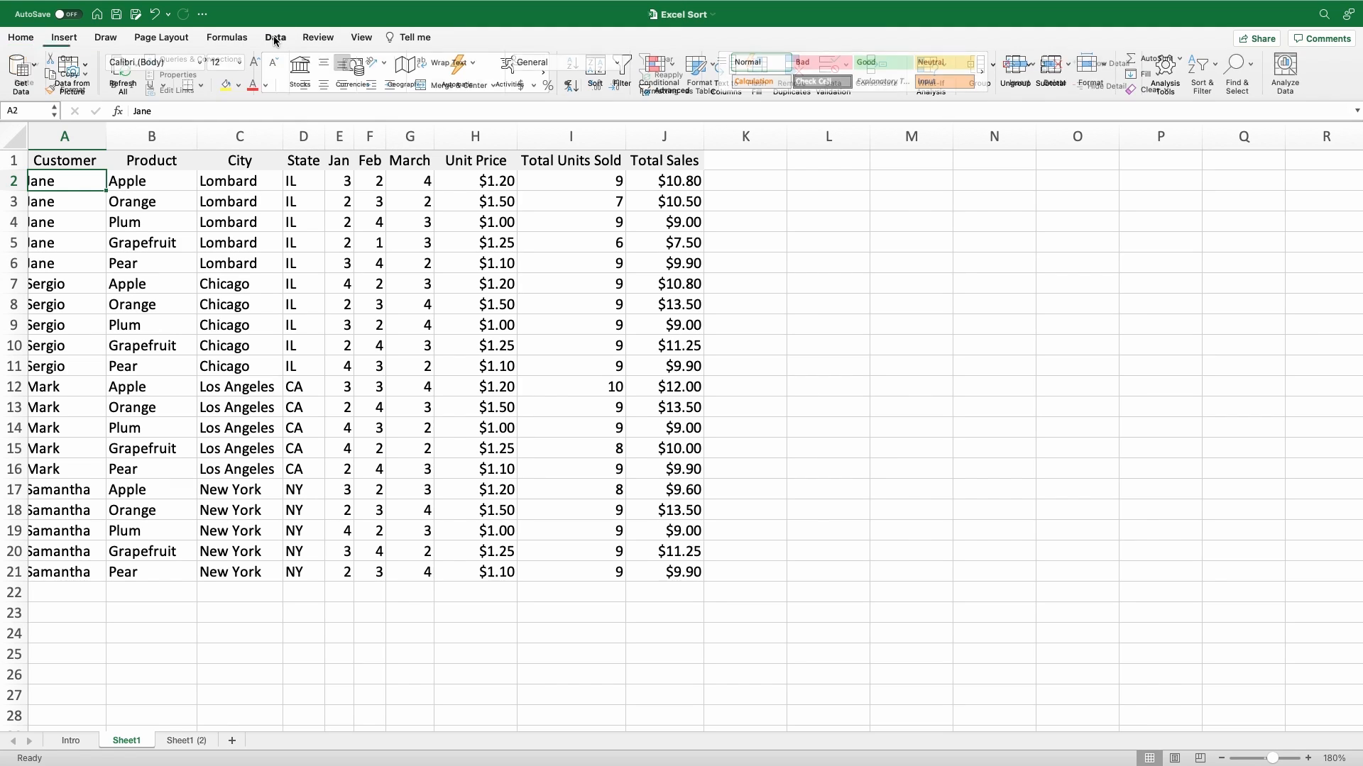
click(600, 69)
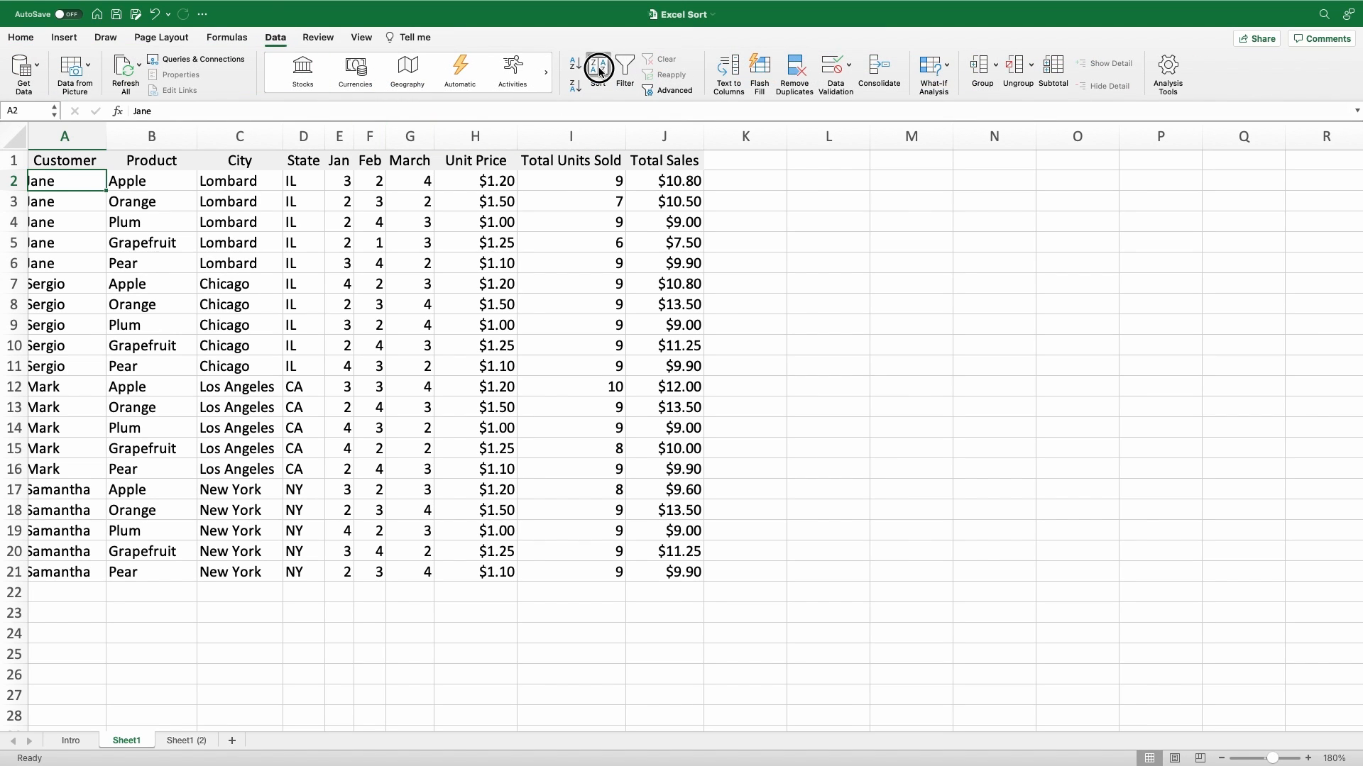
click(639, 290)
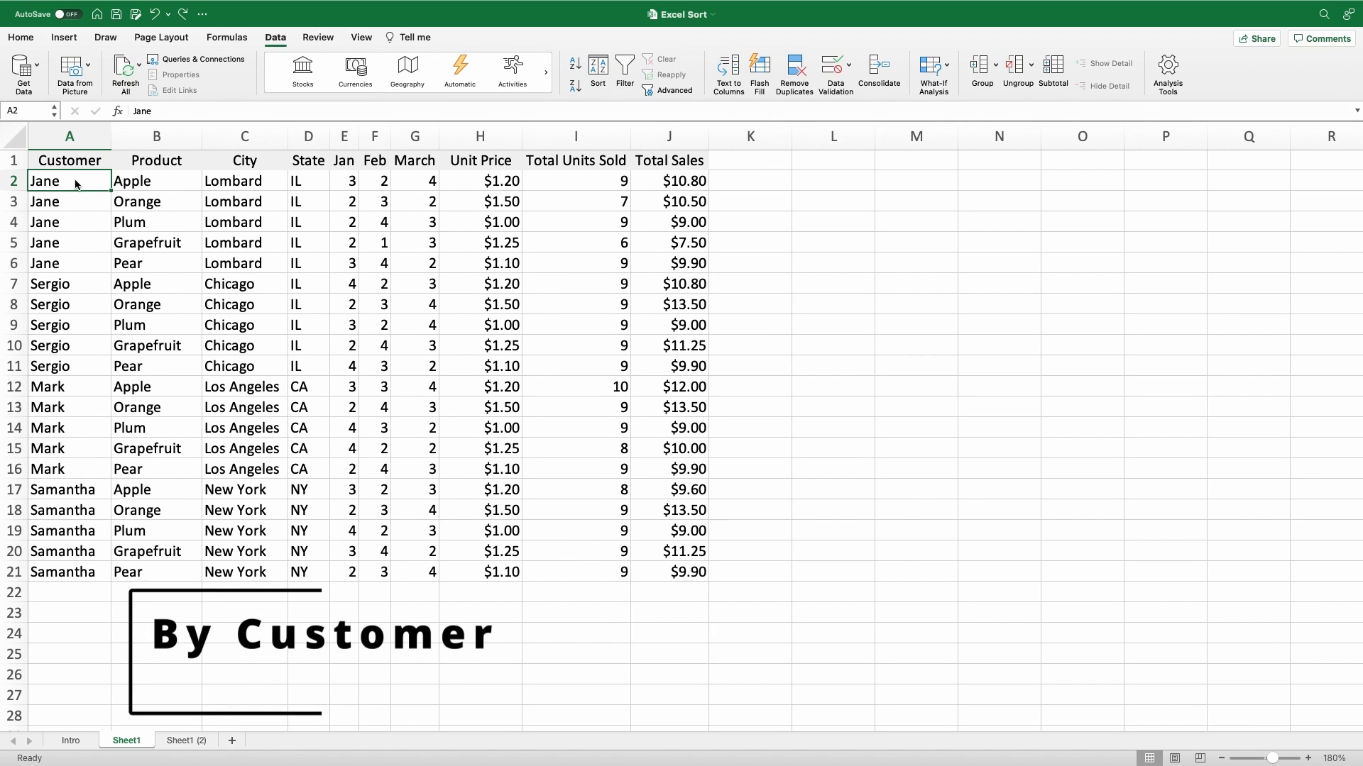
- Apply a custom sort to the sales table on Sheet1 by the Customer column's values in A to Z order
right_click(76, 186)
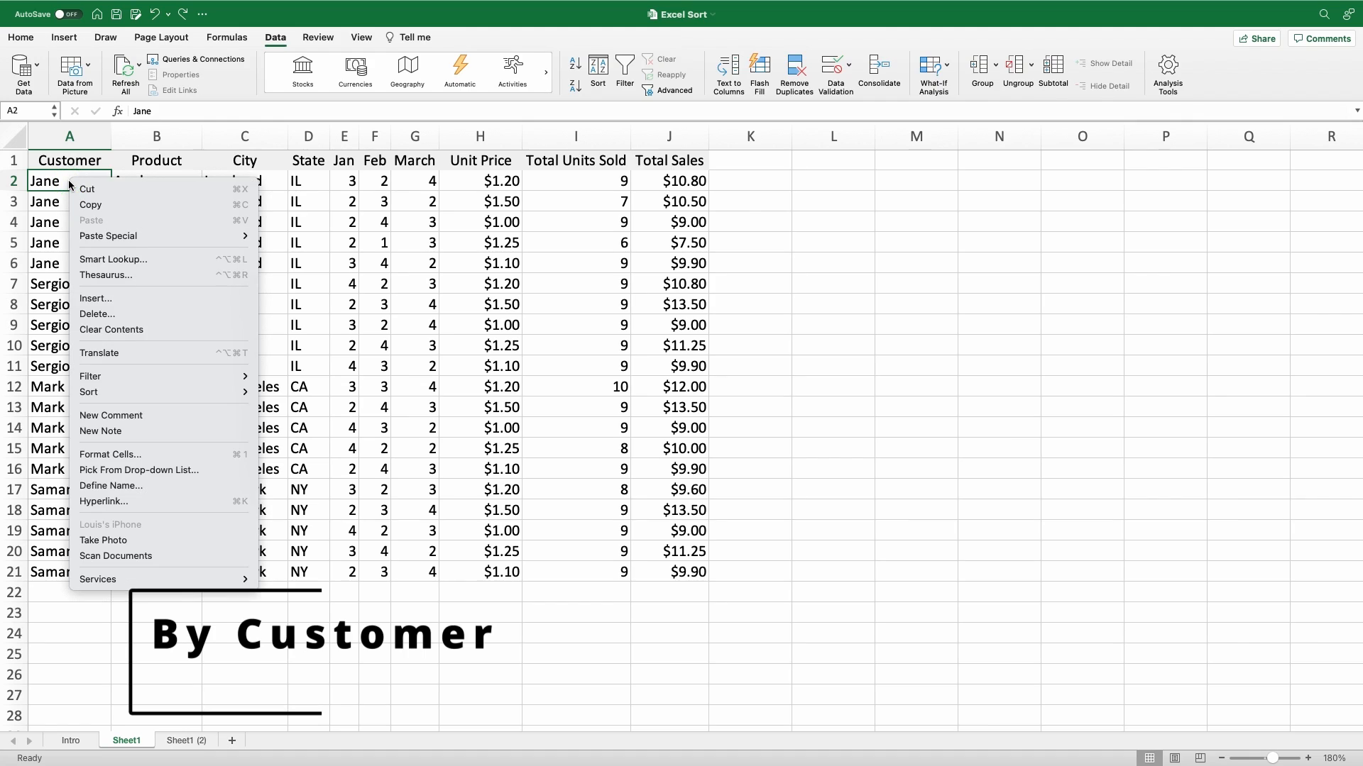
mouse_move(130, 395)
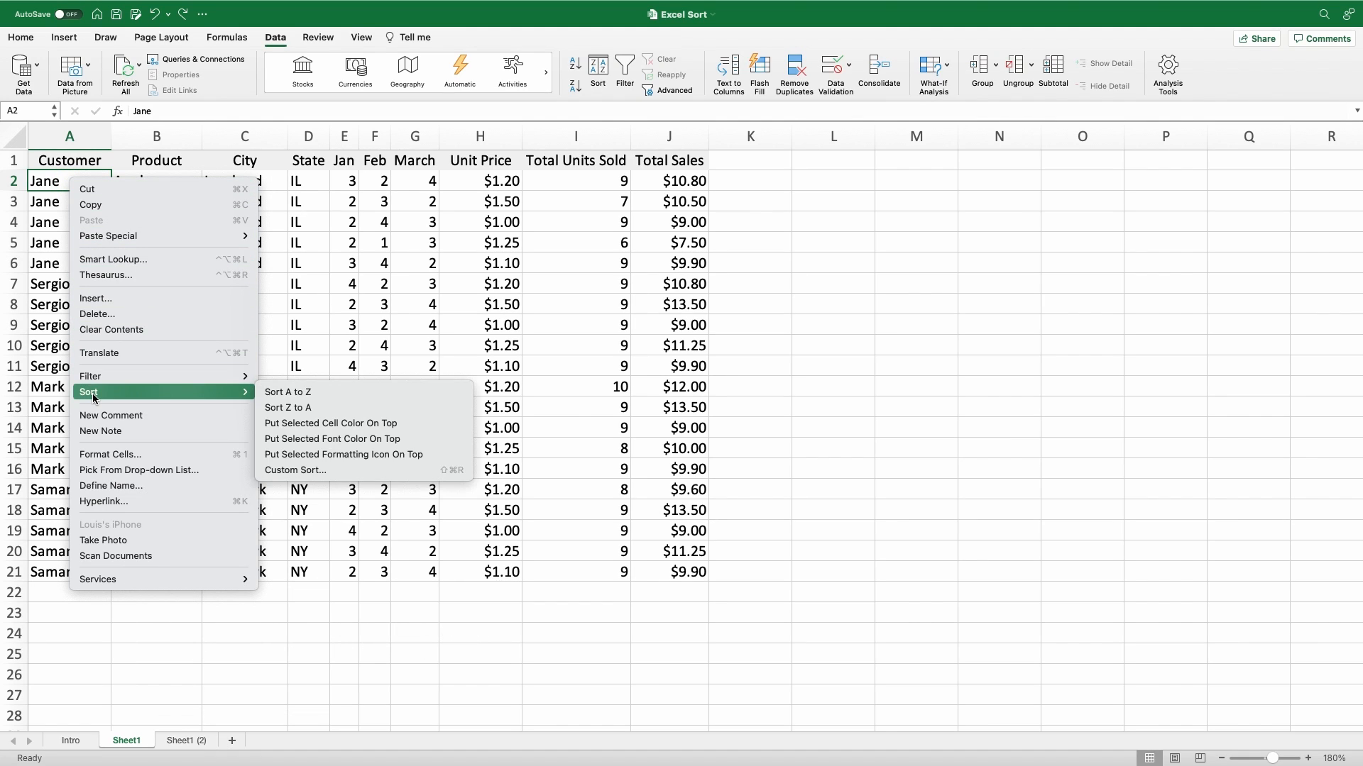
click(305, 474)
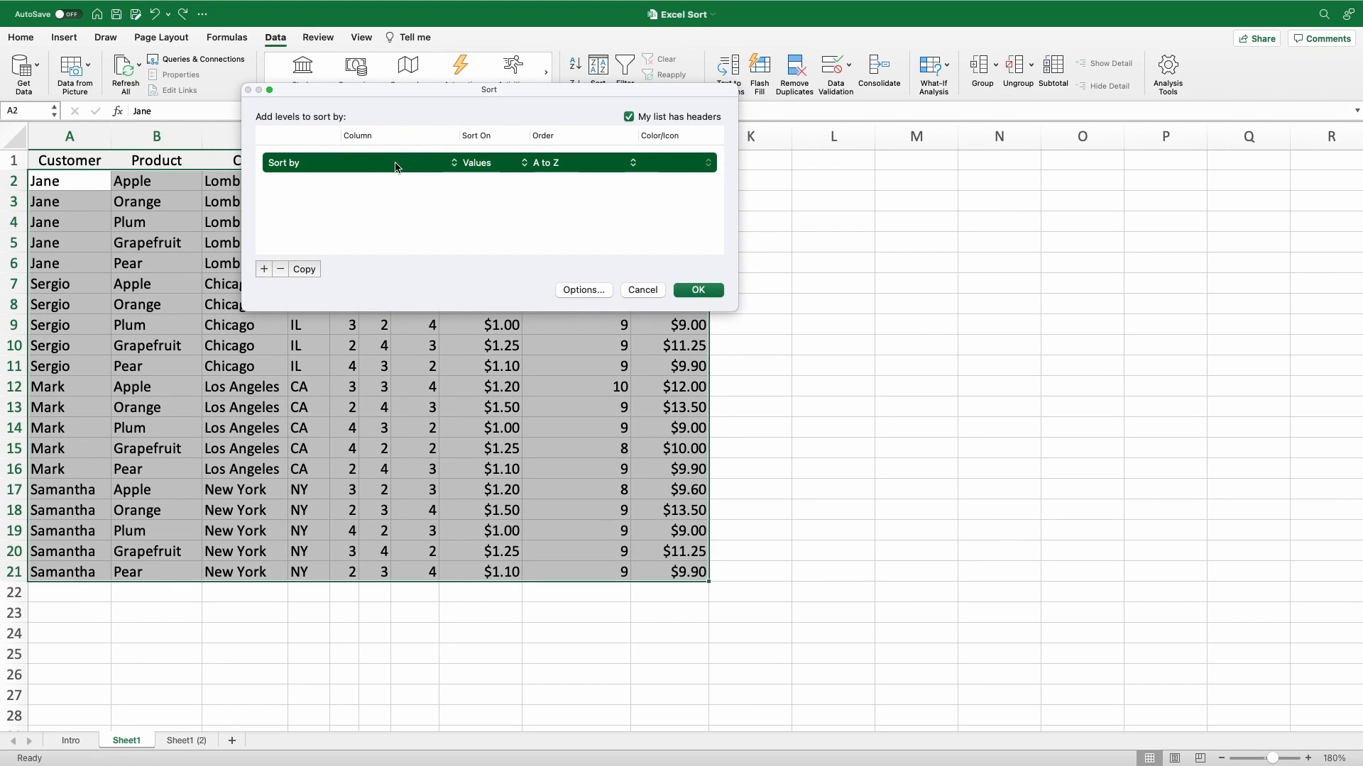
click(453, 164)
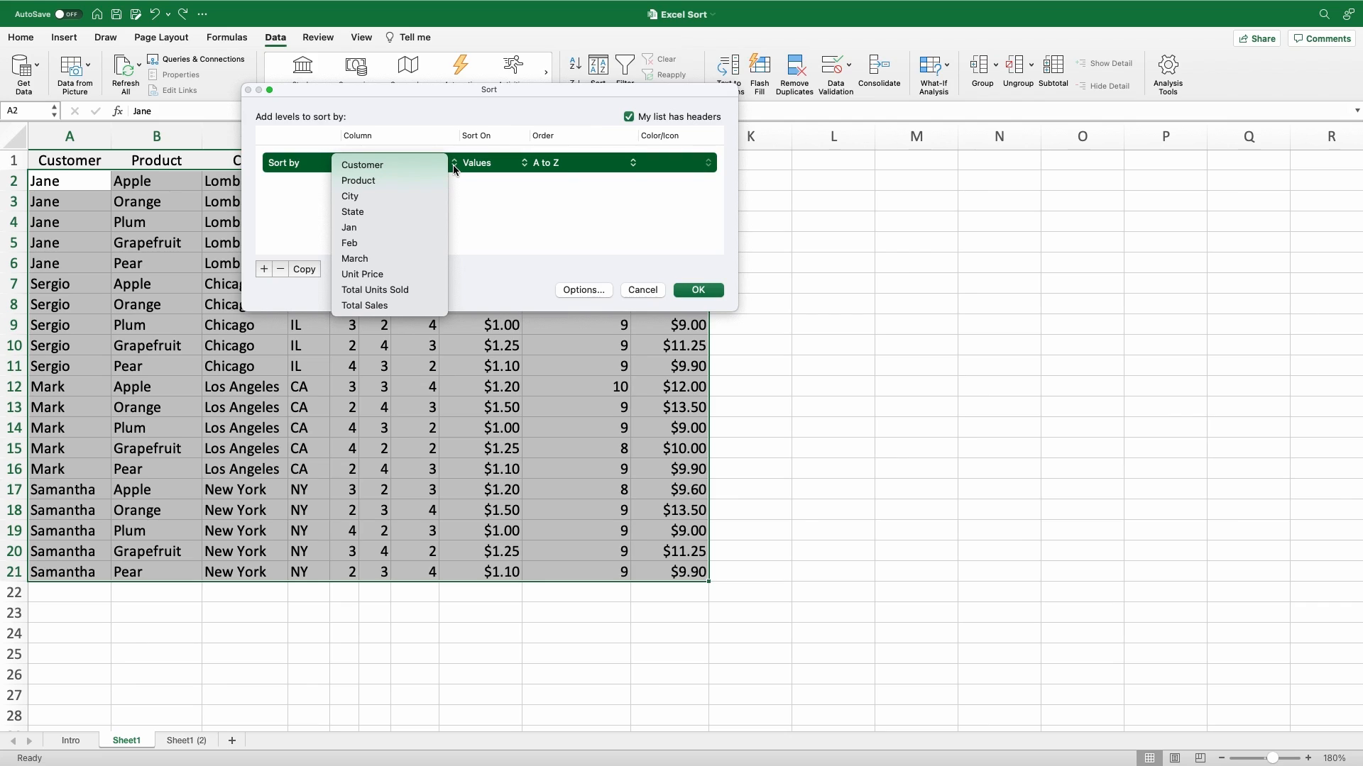
click(380, 165)
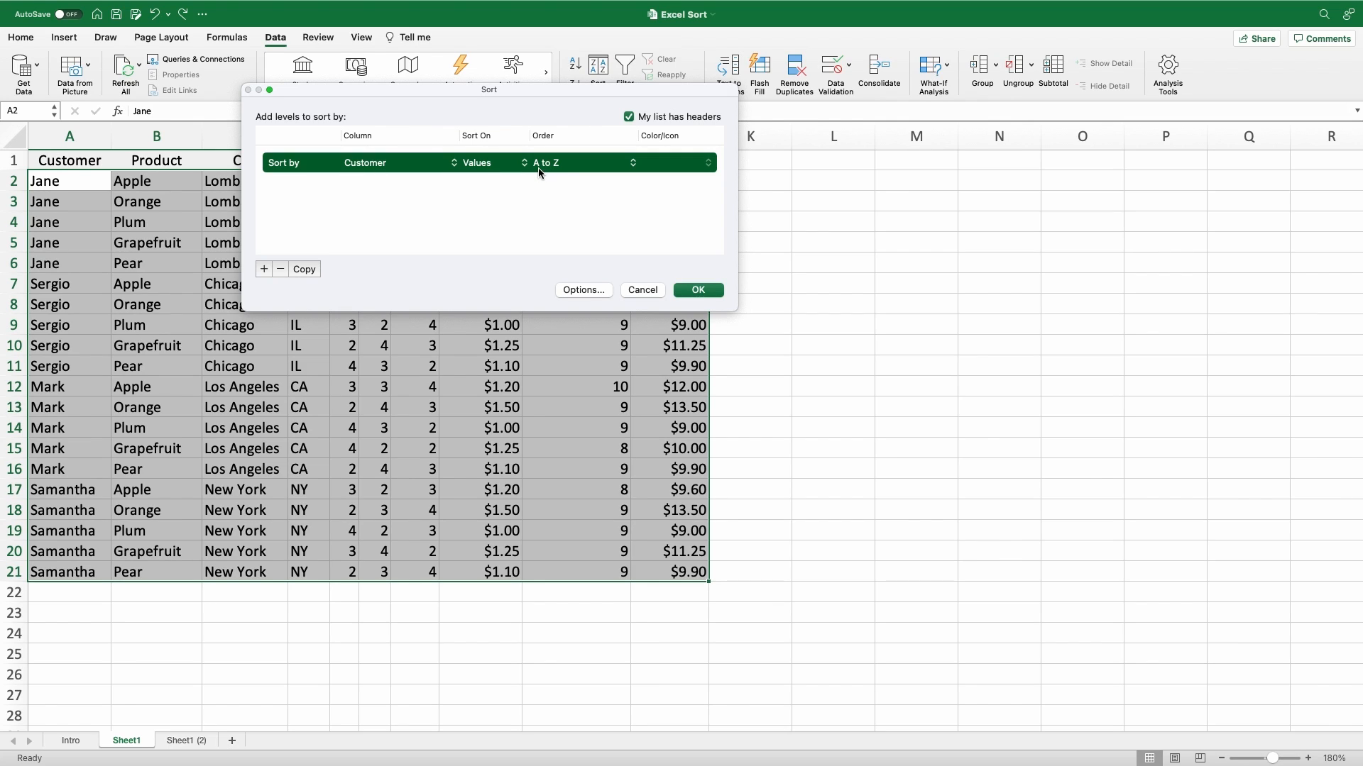
click(633, 165)
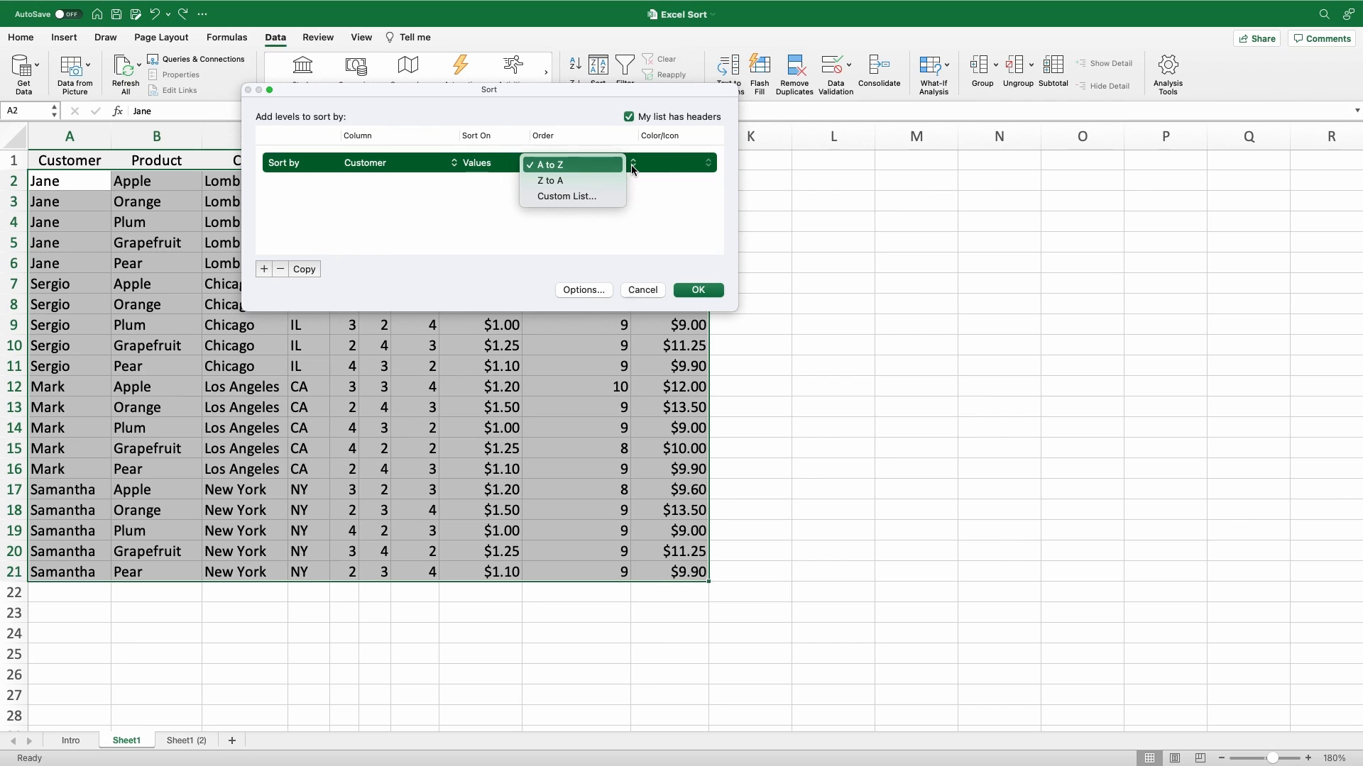
click(491, 198)
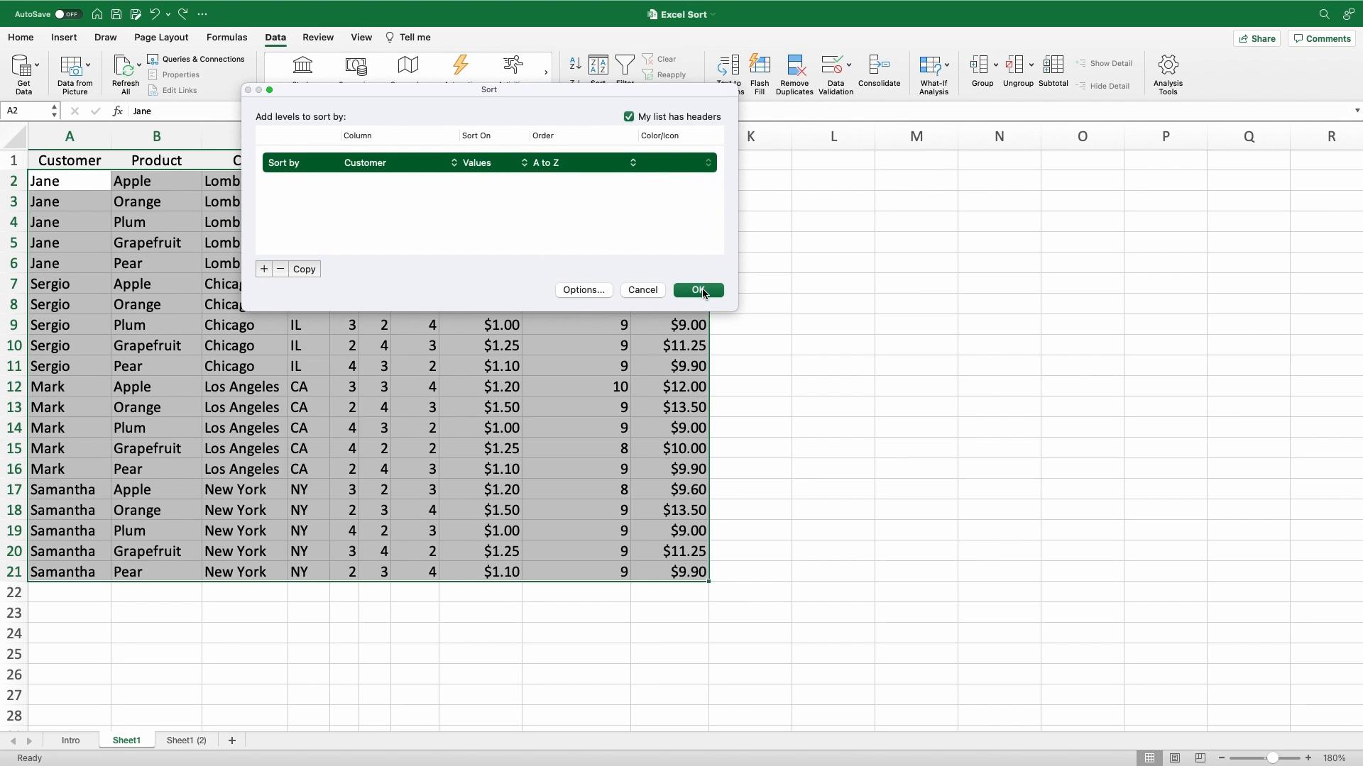
click(699, 290)
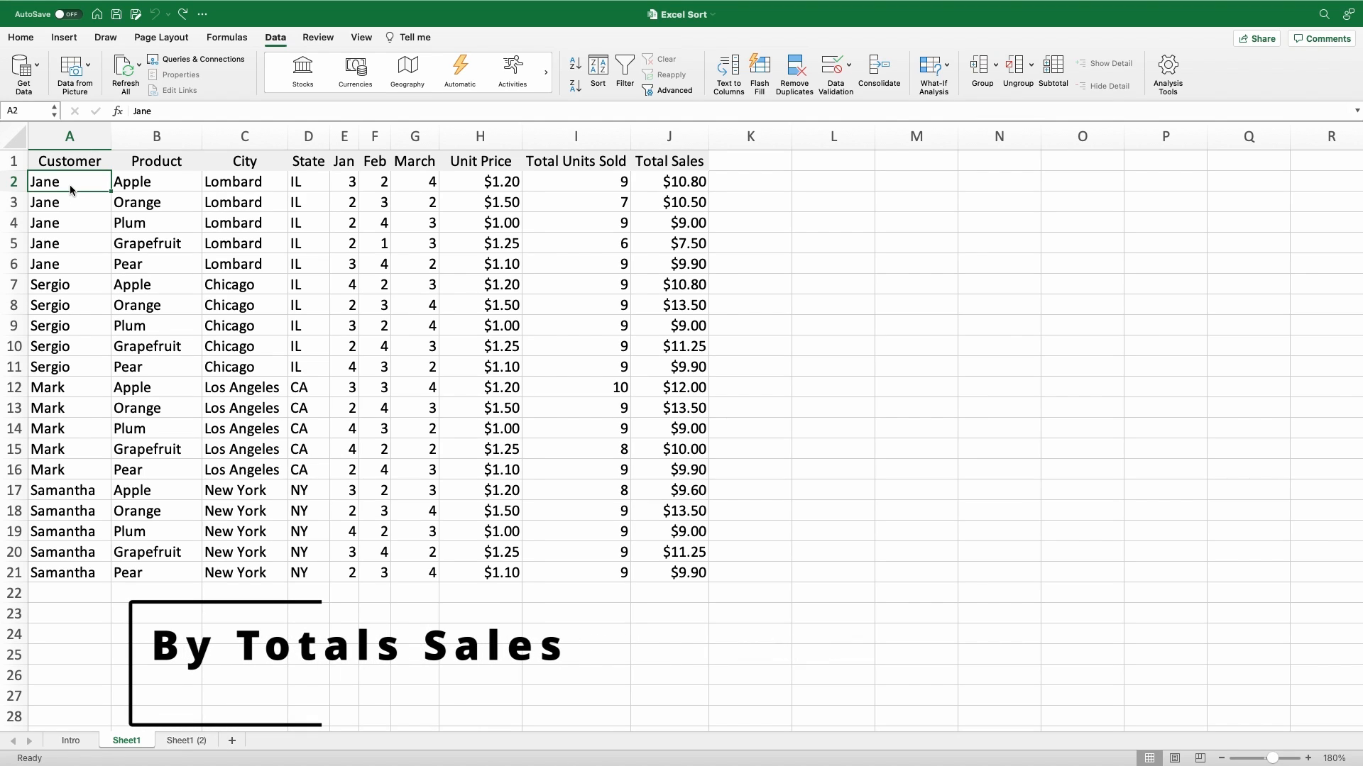
- Custom sort the sales table by Total Sales from largest to smallest, and check the column's first and last values
right_click(67, 179)
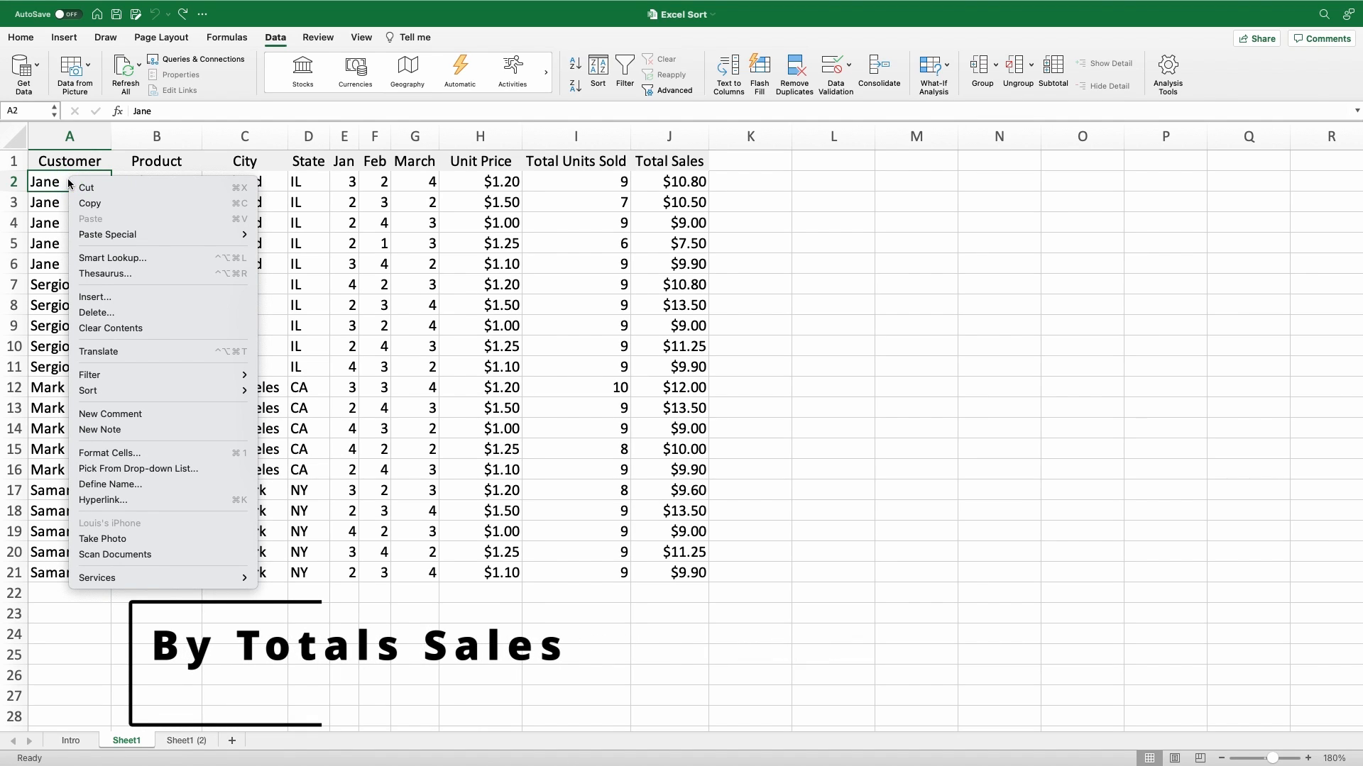
mouse_move(135, 395)
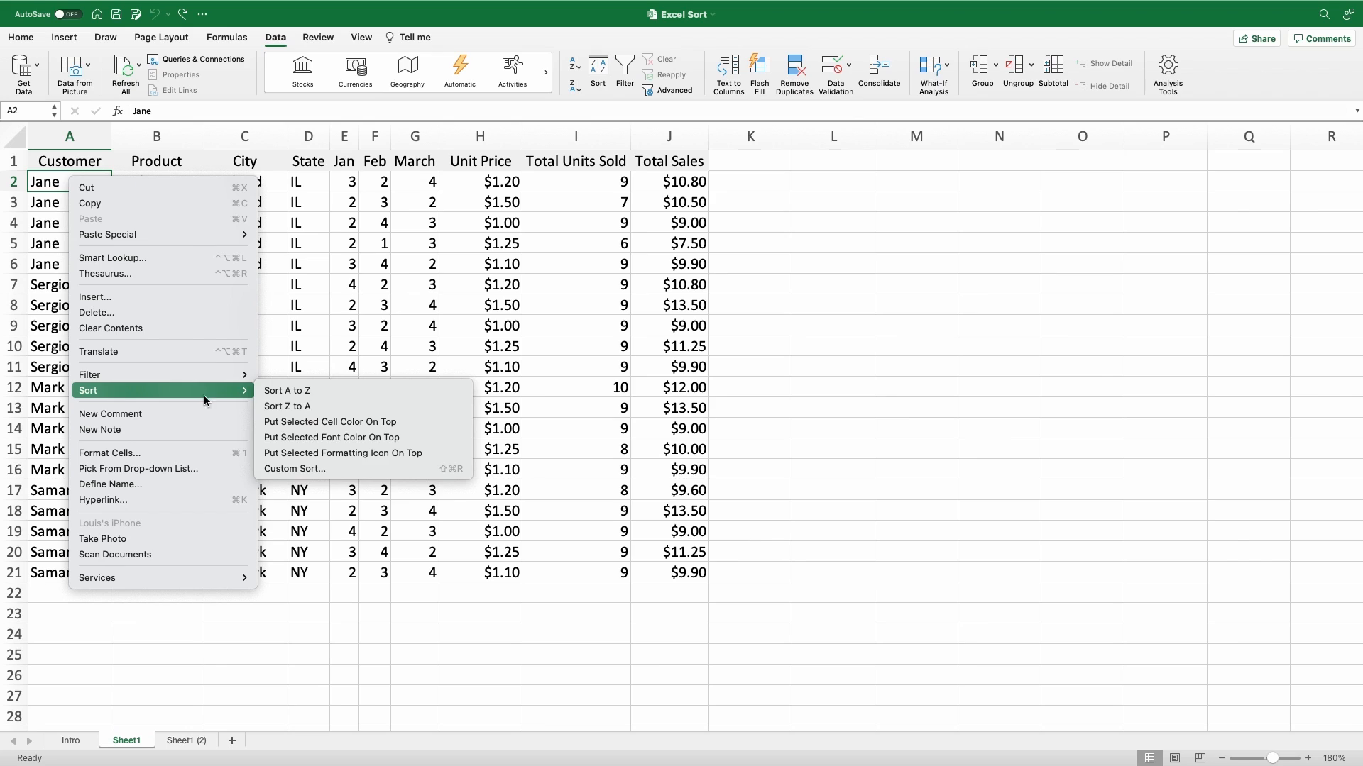
click(296, 469)
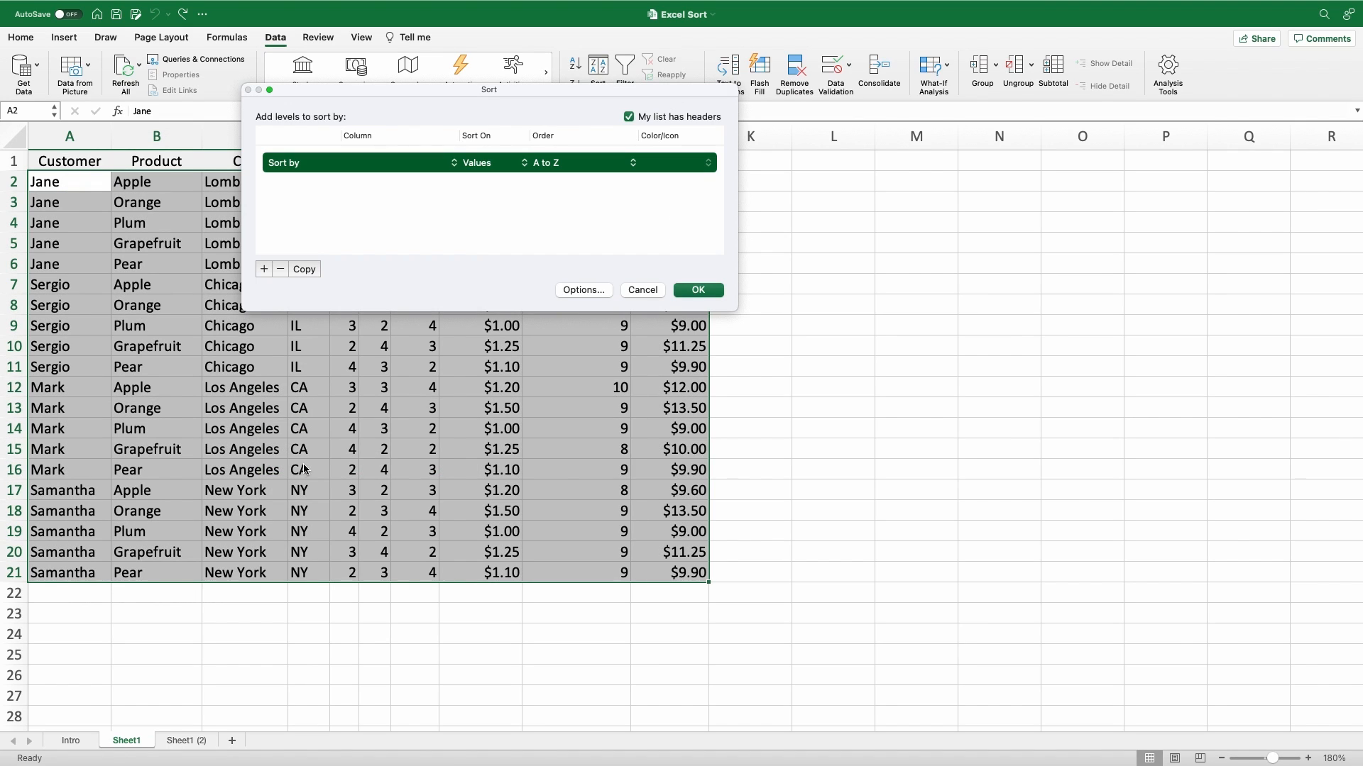
click(454, 166)
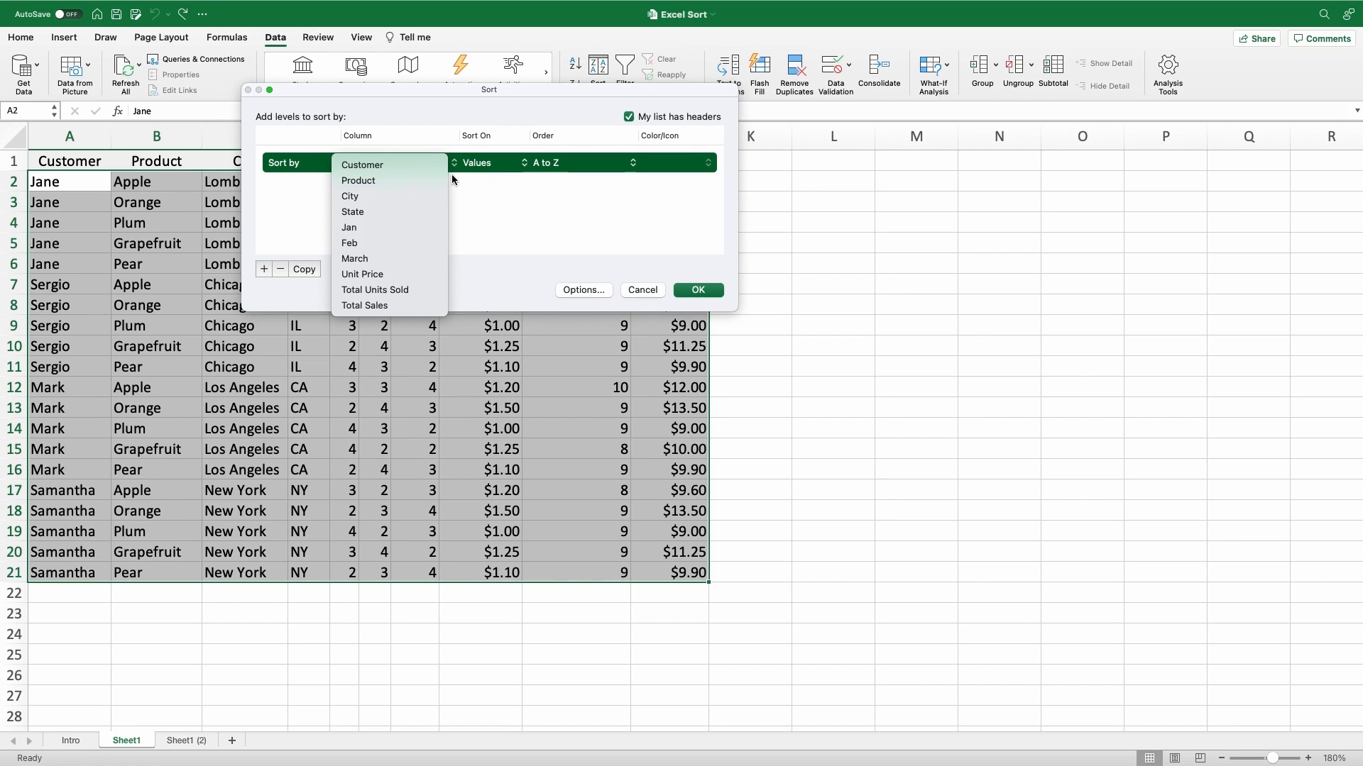
click(371, 307)
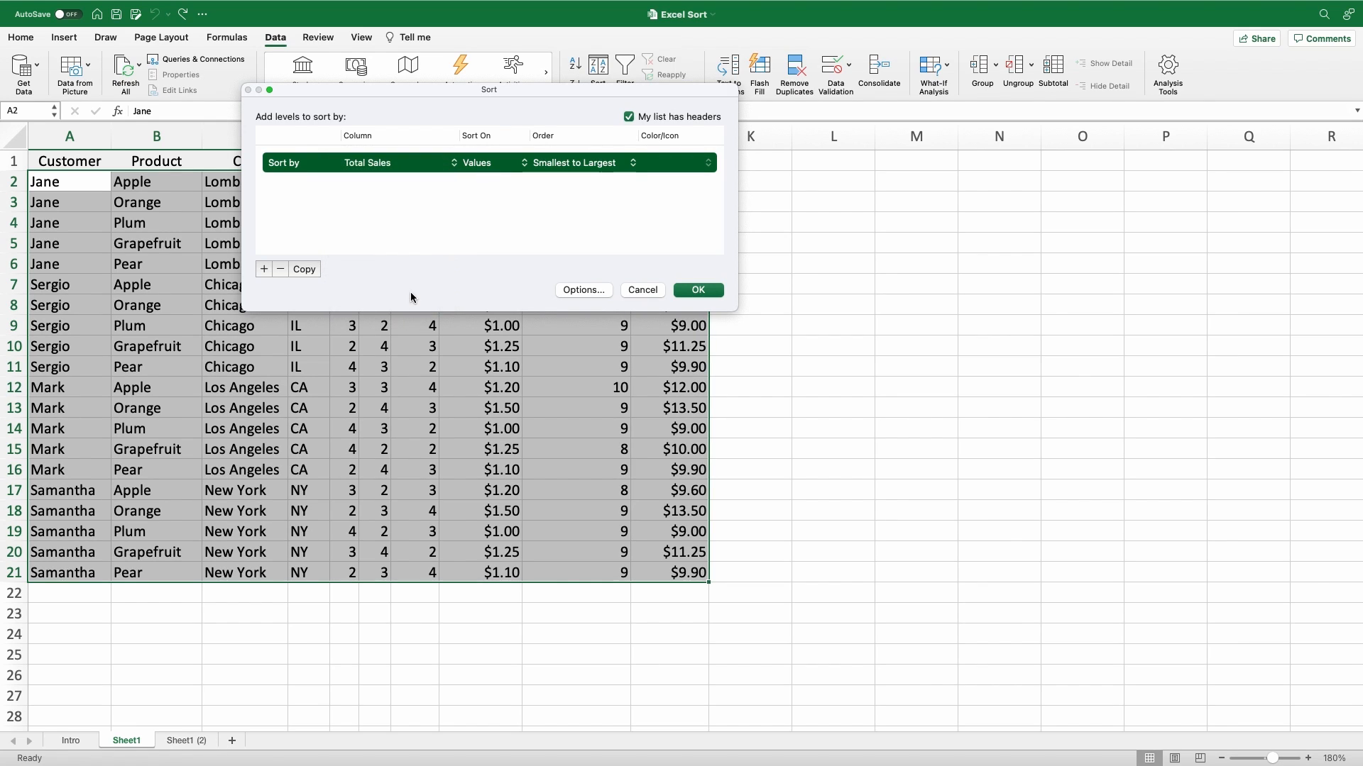
click(634, 170)
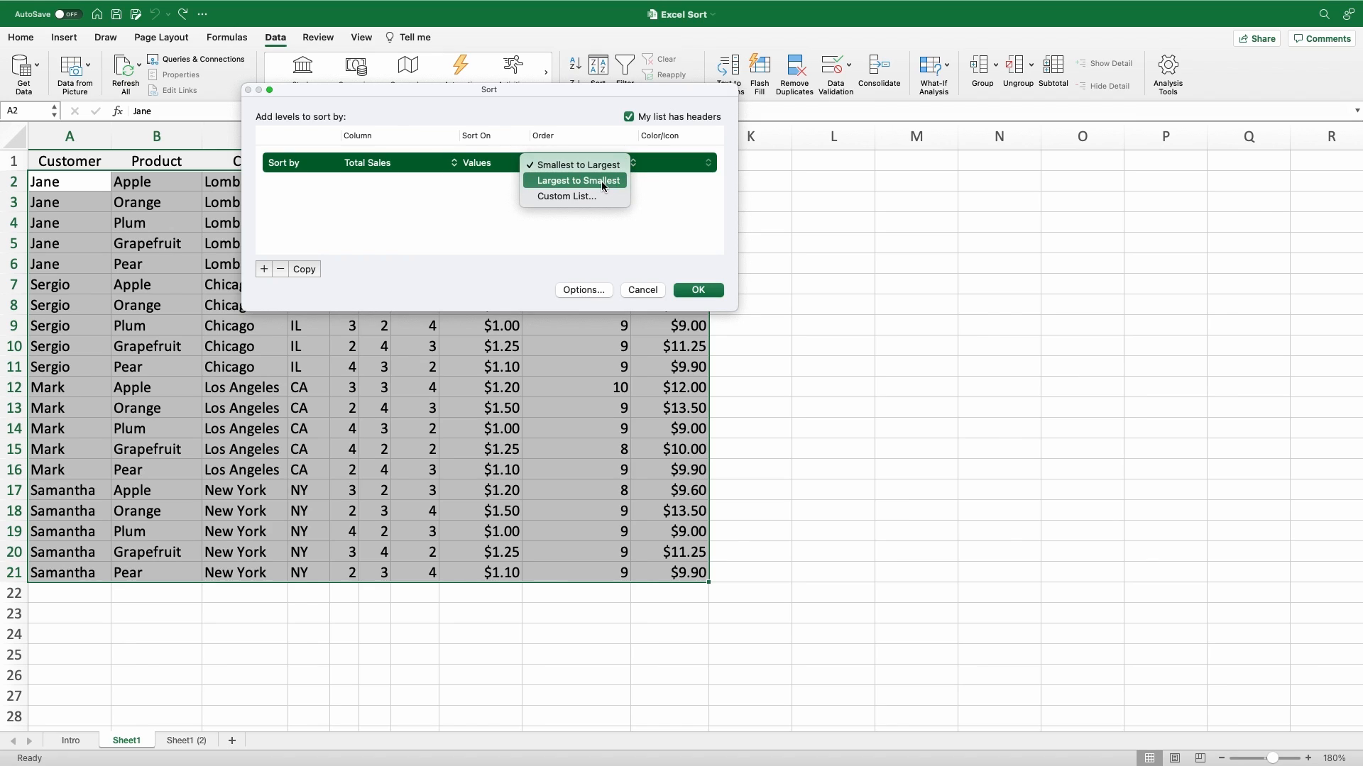
click(602, 181)
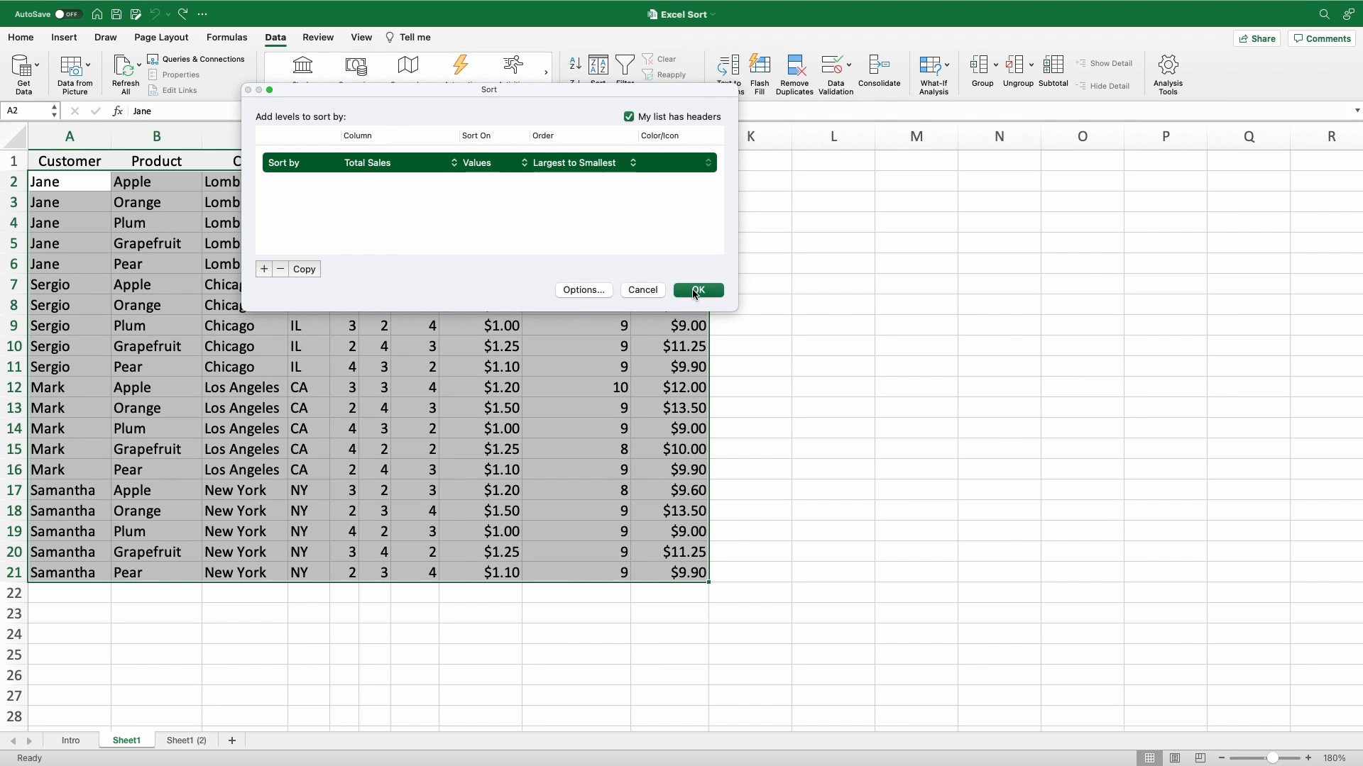
click(695, 291)
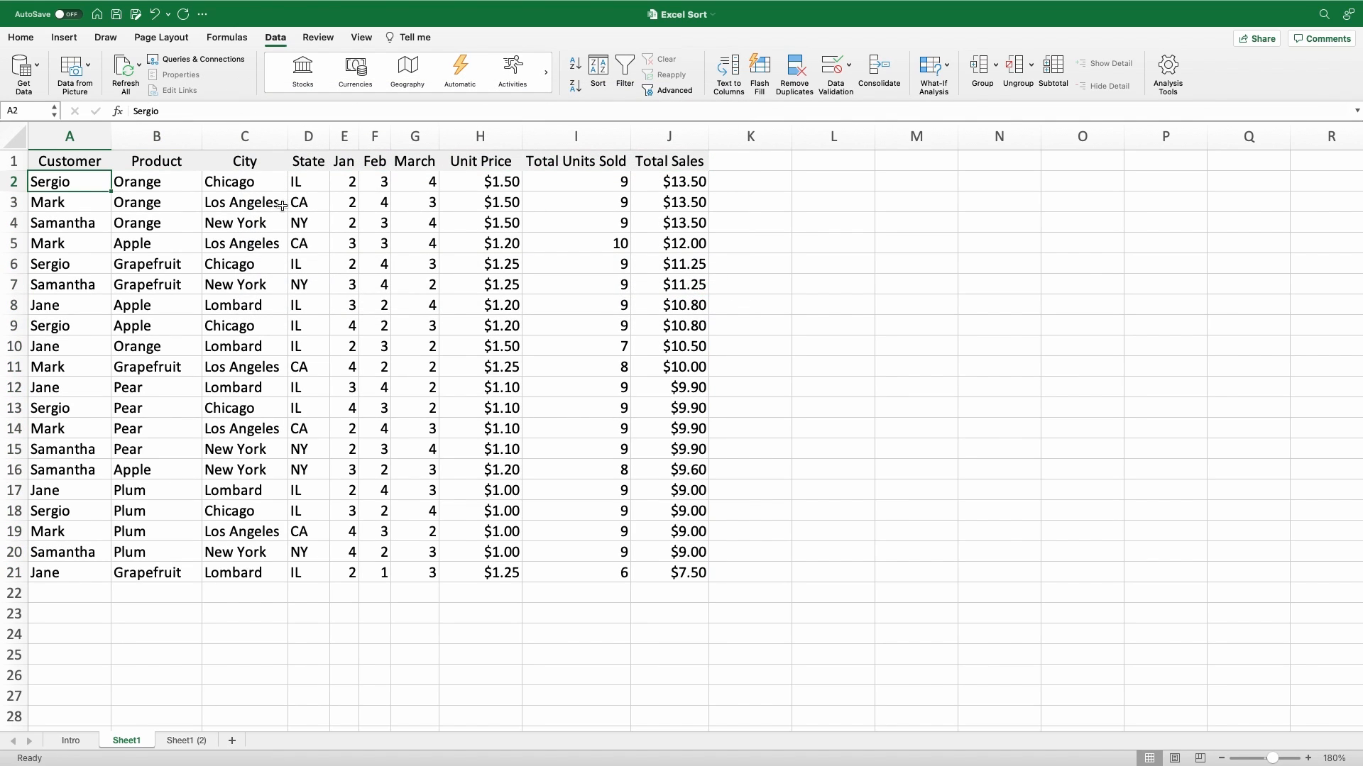
click(654, 182)
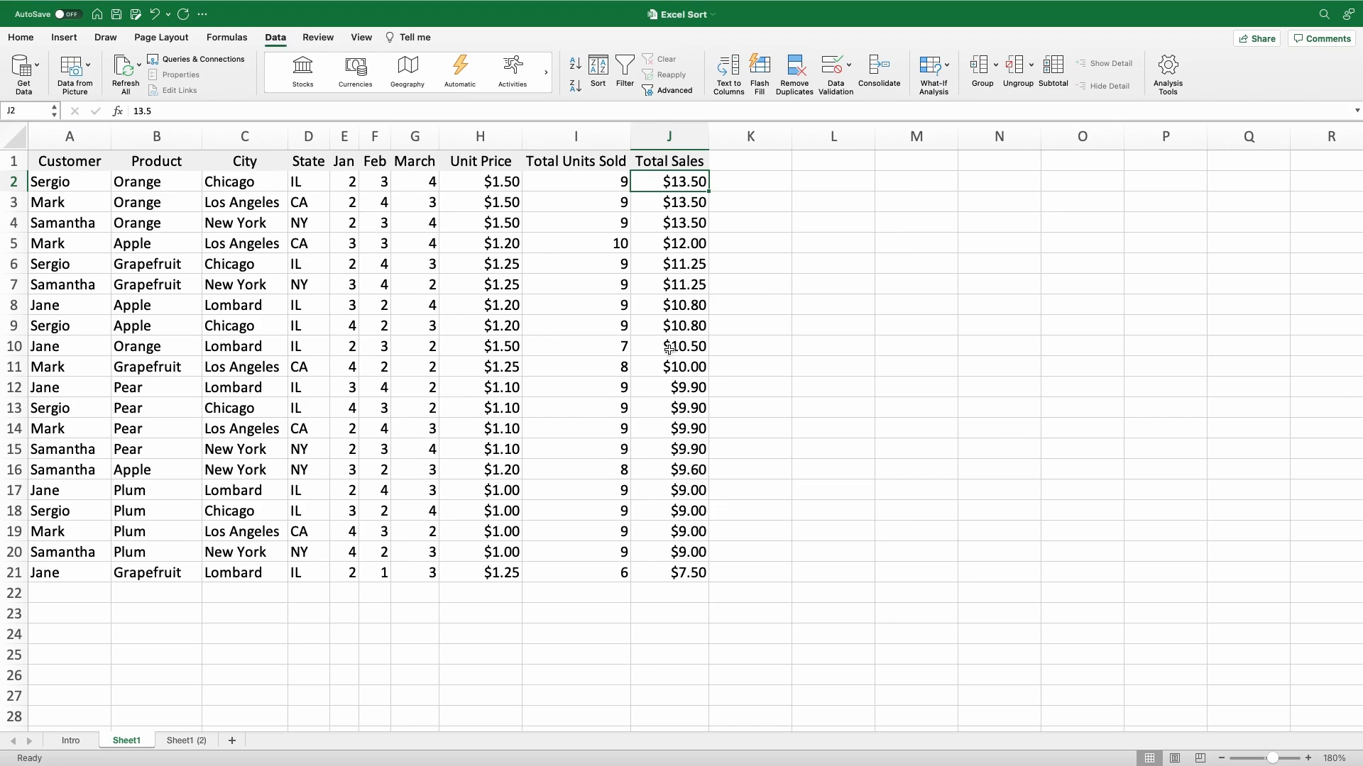
click(661, 573)
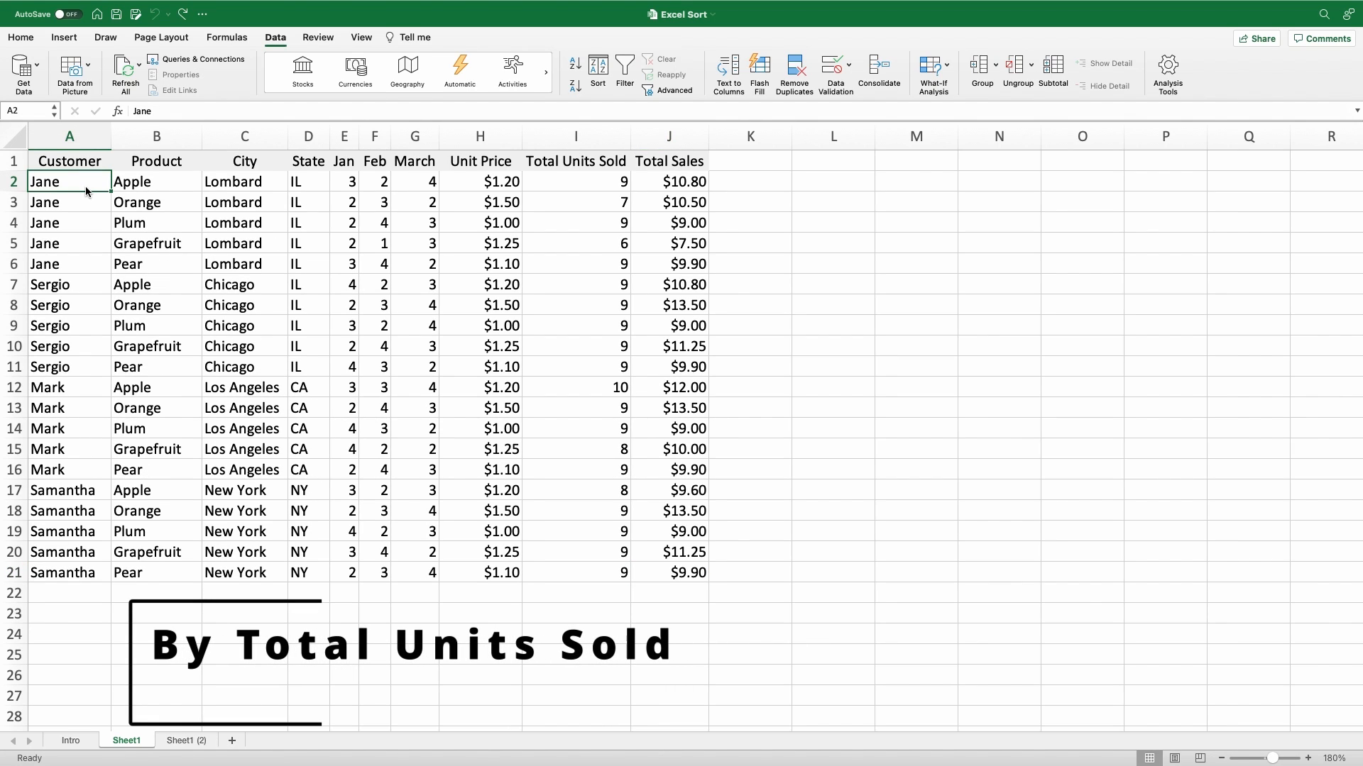
- Custom sort the sales table by Total Units Sold values from largest to smallest
right_click(78, 183)
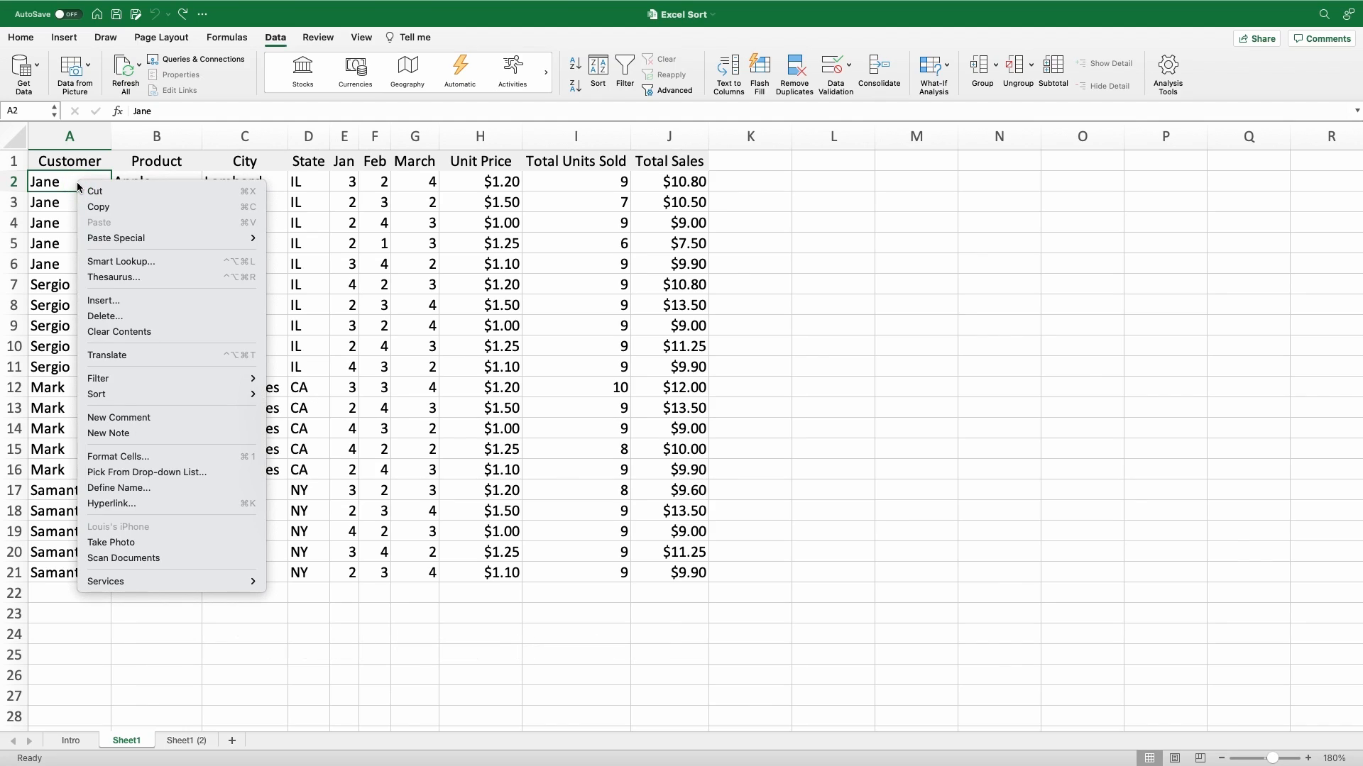
mouse_move(124, 396)
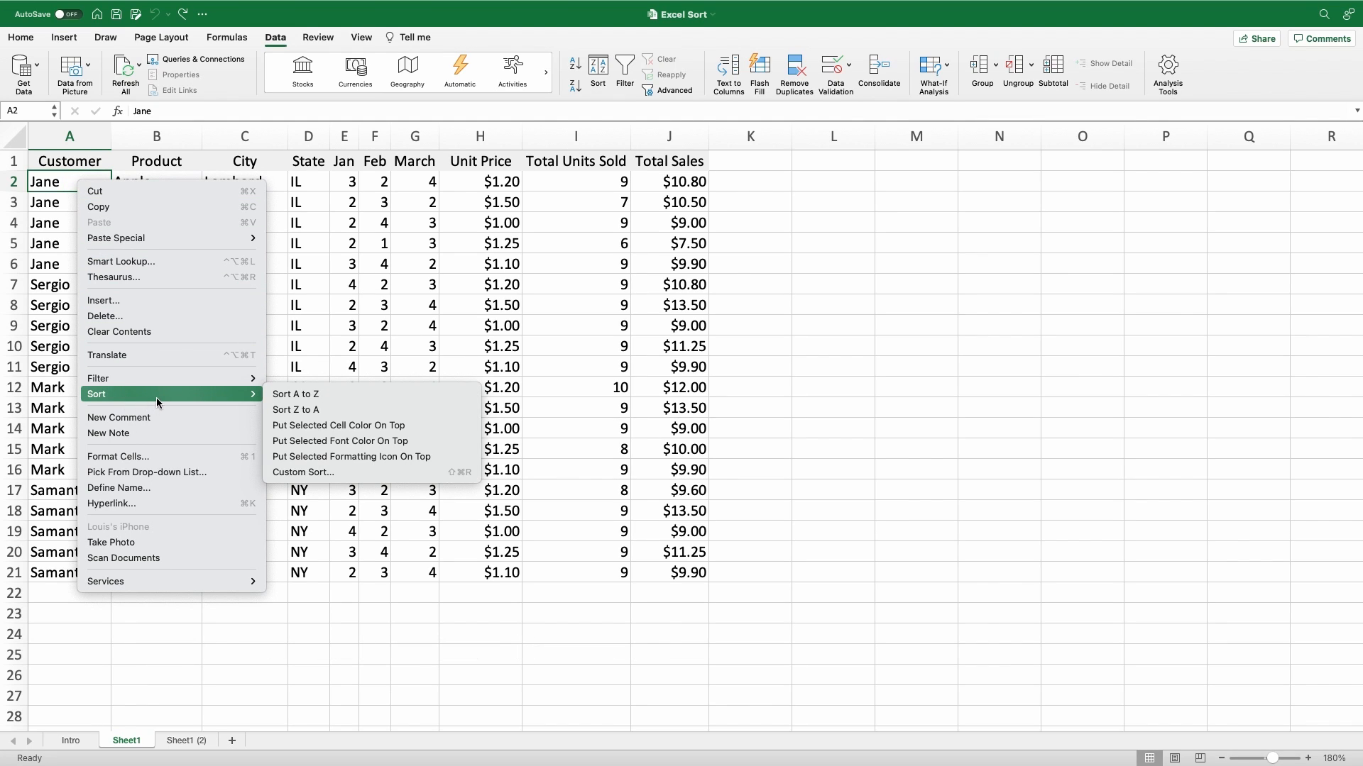
click(307, 472)
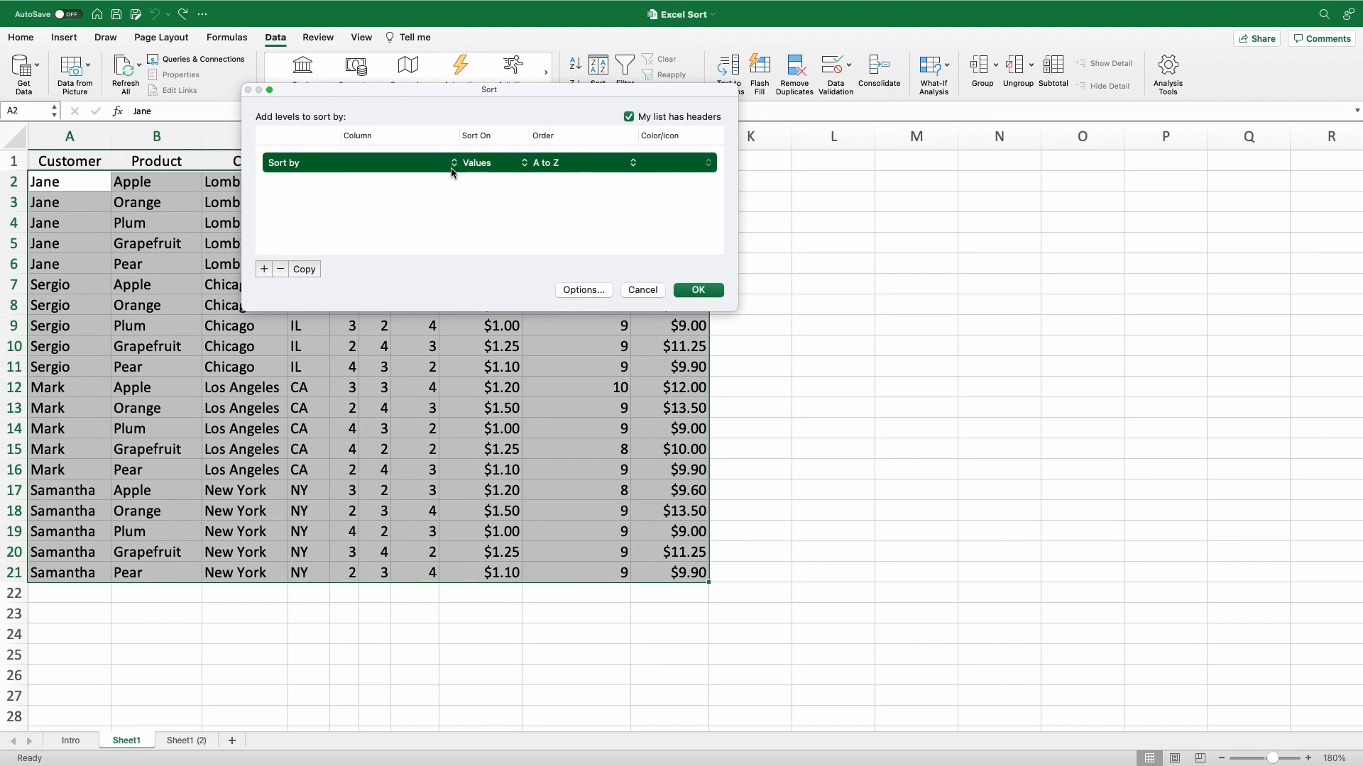
click(454, 166)
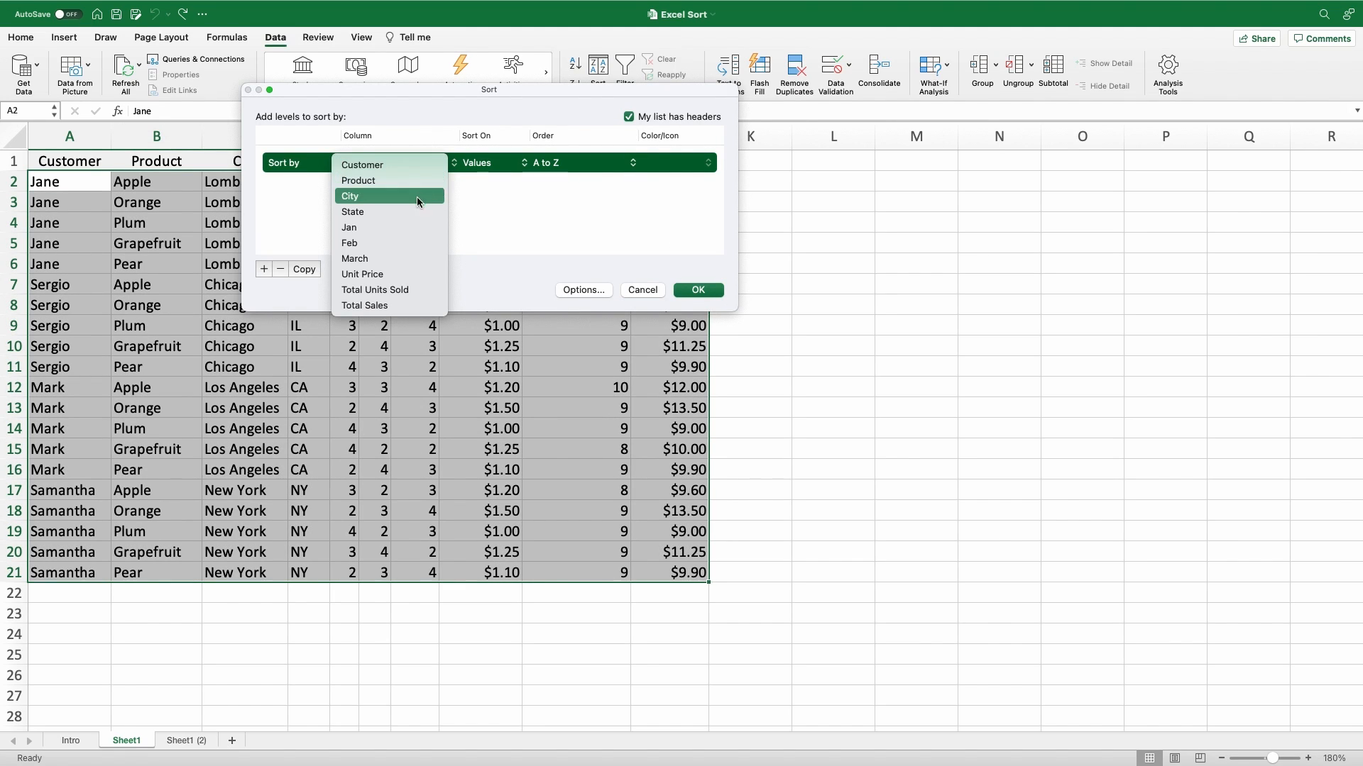
click(382, 291)
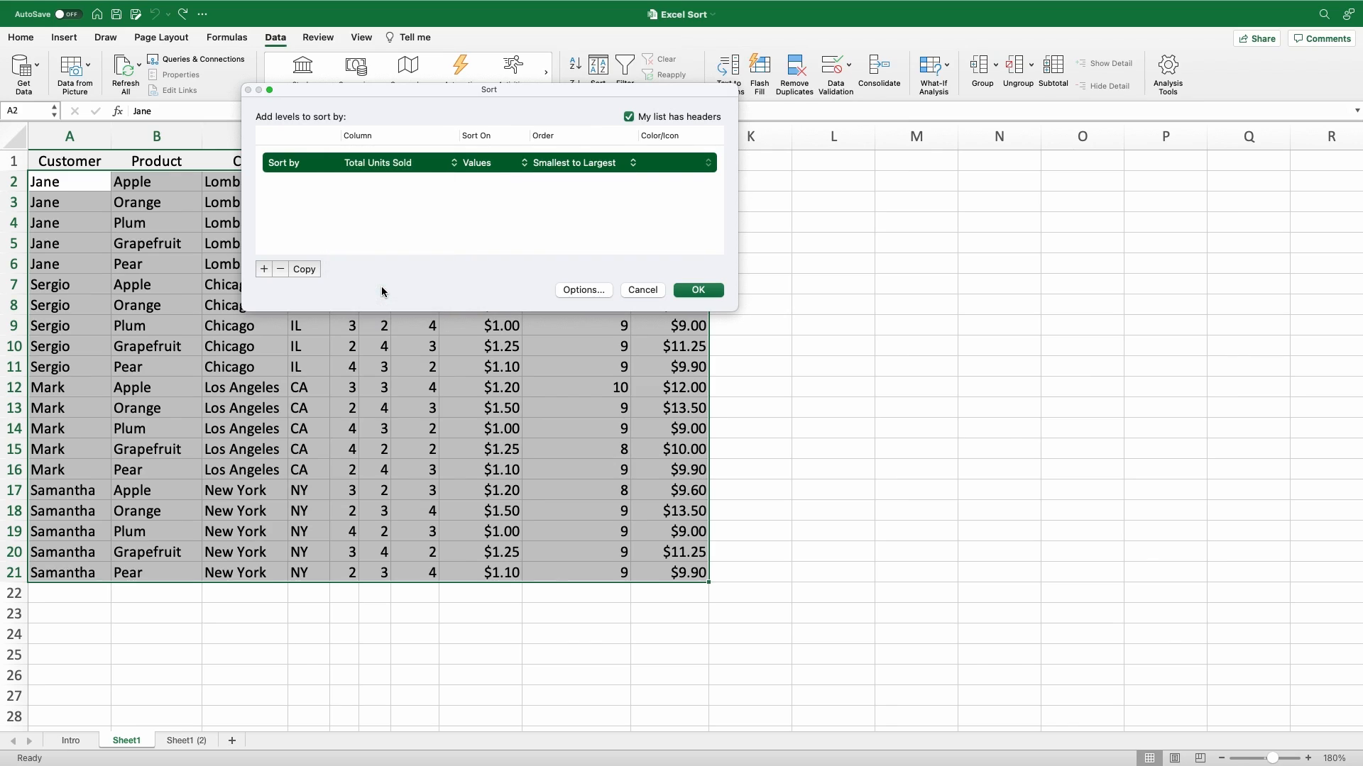
click(633, 165)
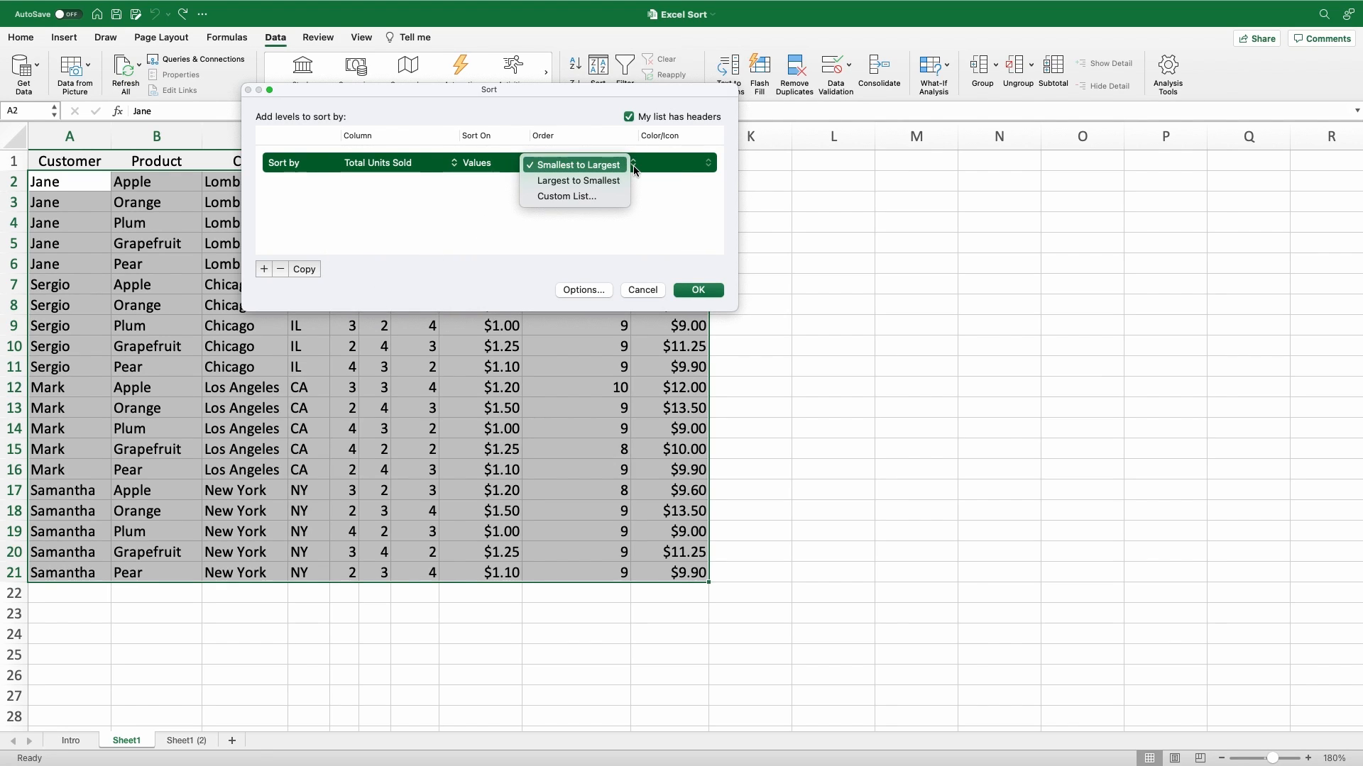
click(592, 180)
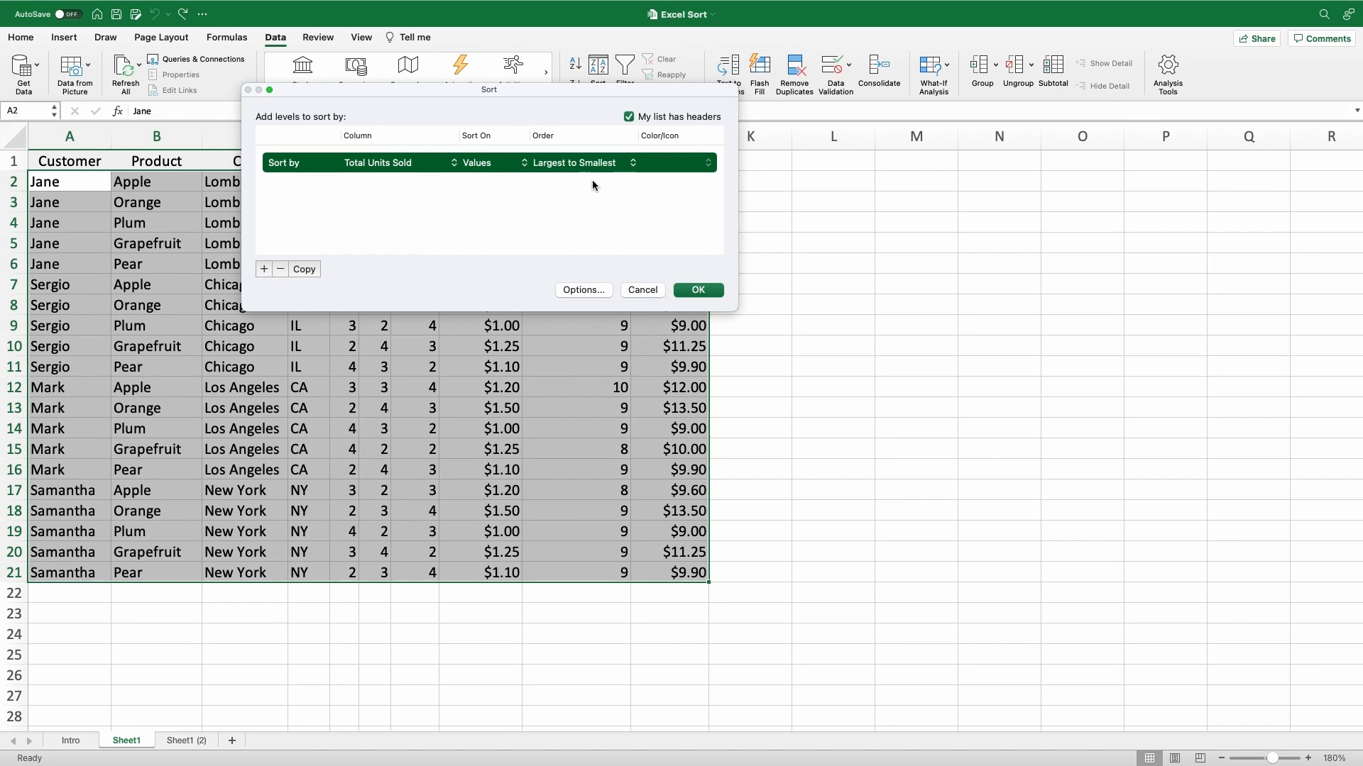
click(693, 291)
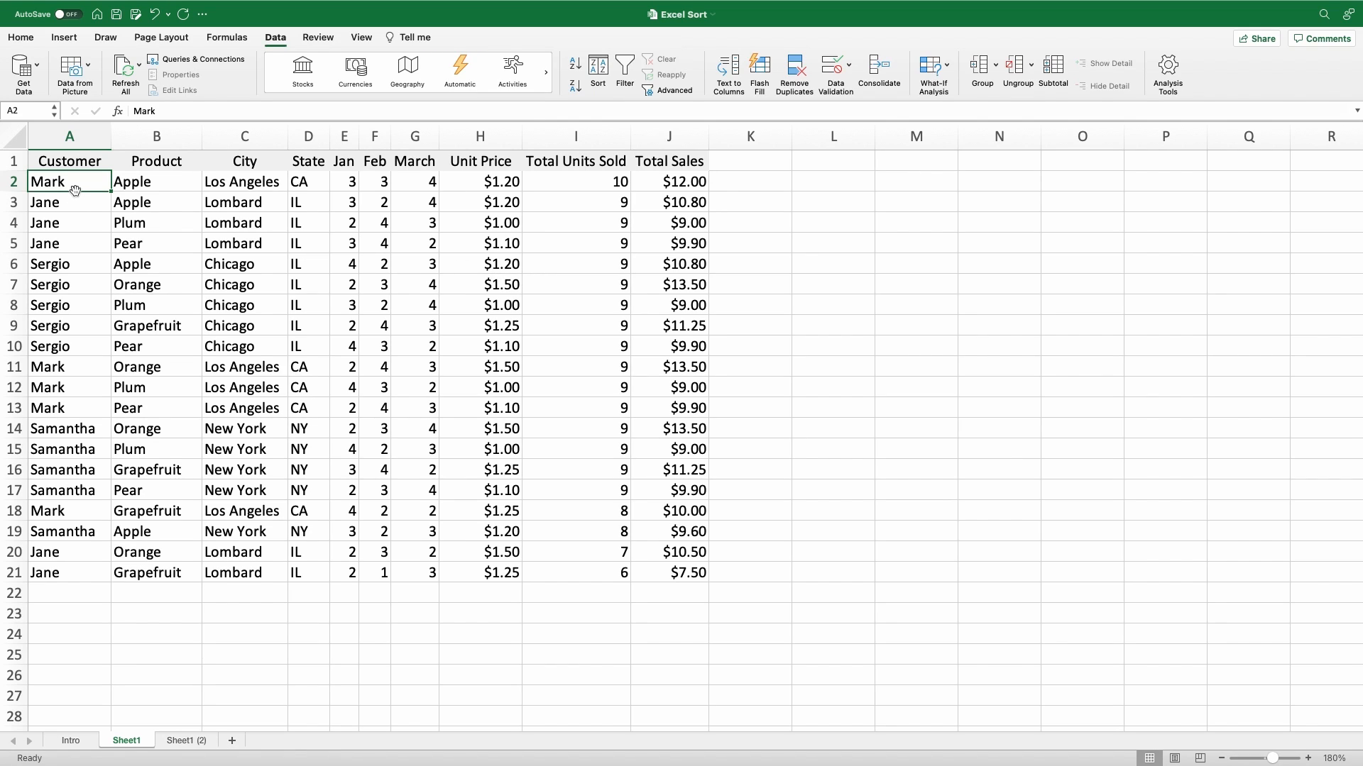
- Check the first and last values of the Total Units Sold column
click(574, 184)
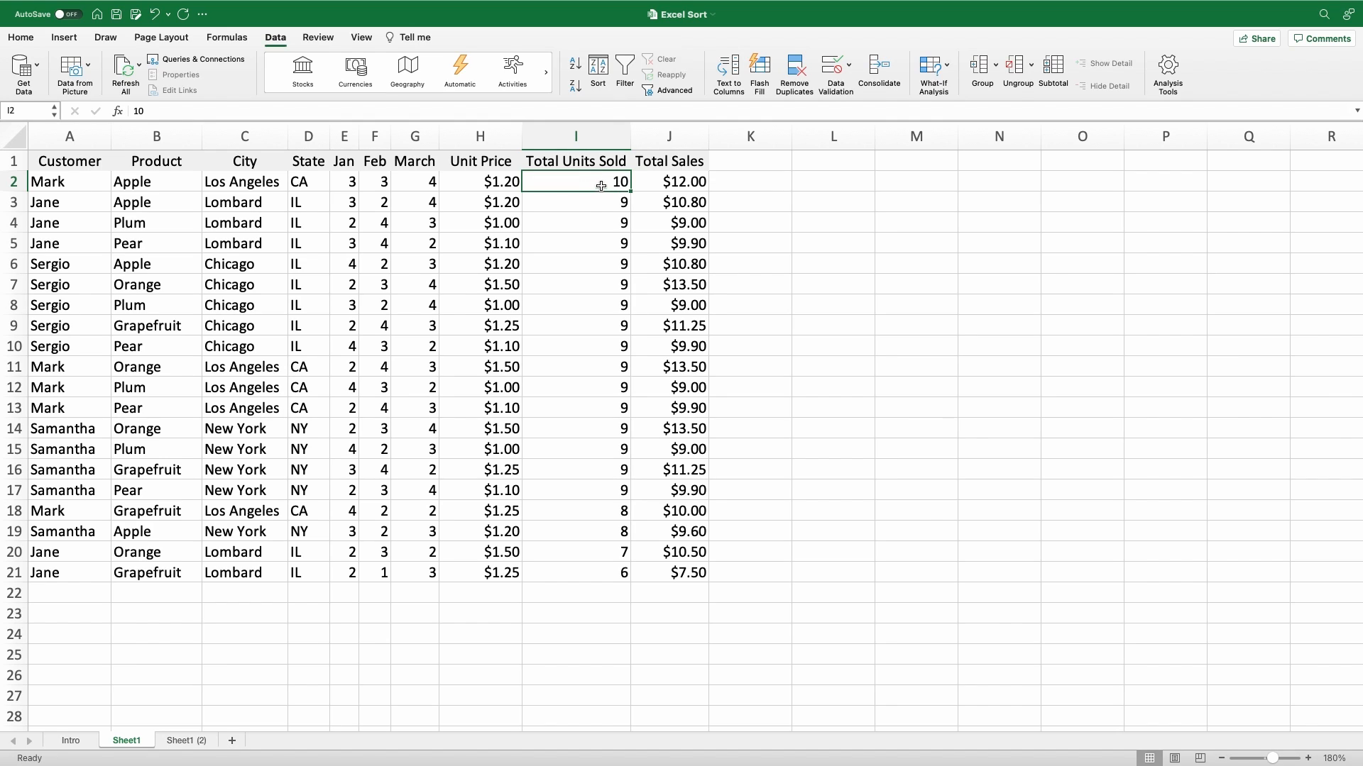
click(594, 572)
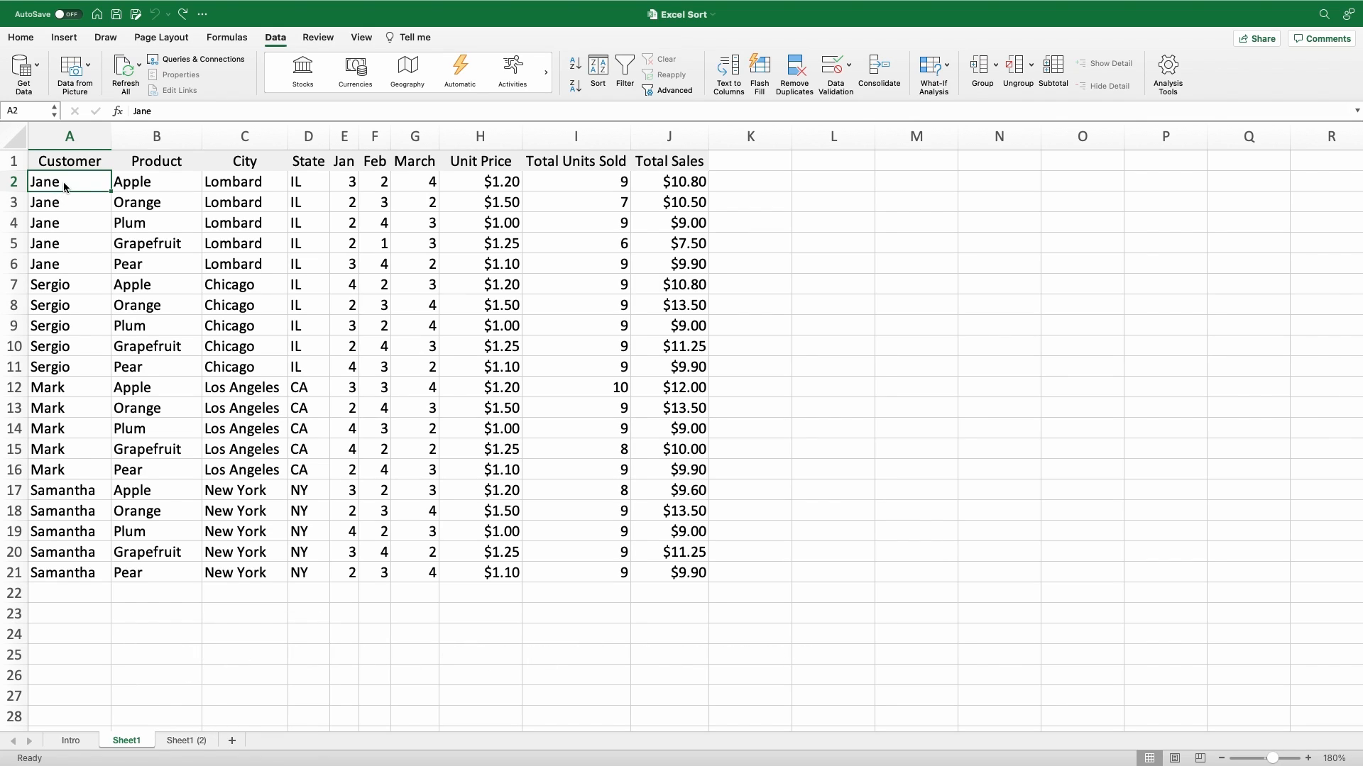
- Custom sort the sales table by Product, then by Customer, both on values in A to Z order
right_click(67, 188)
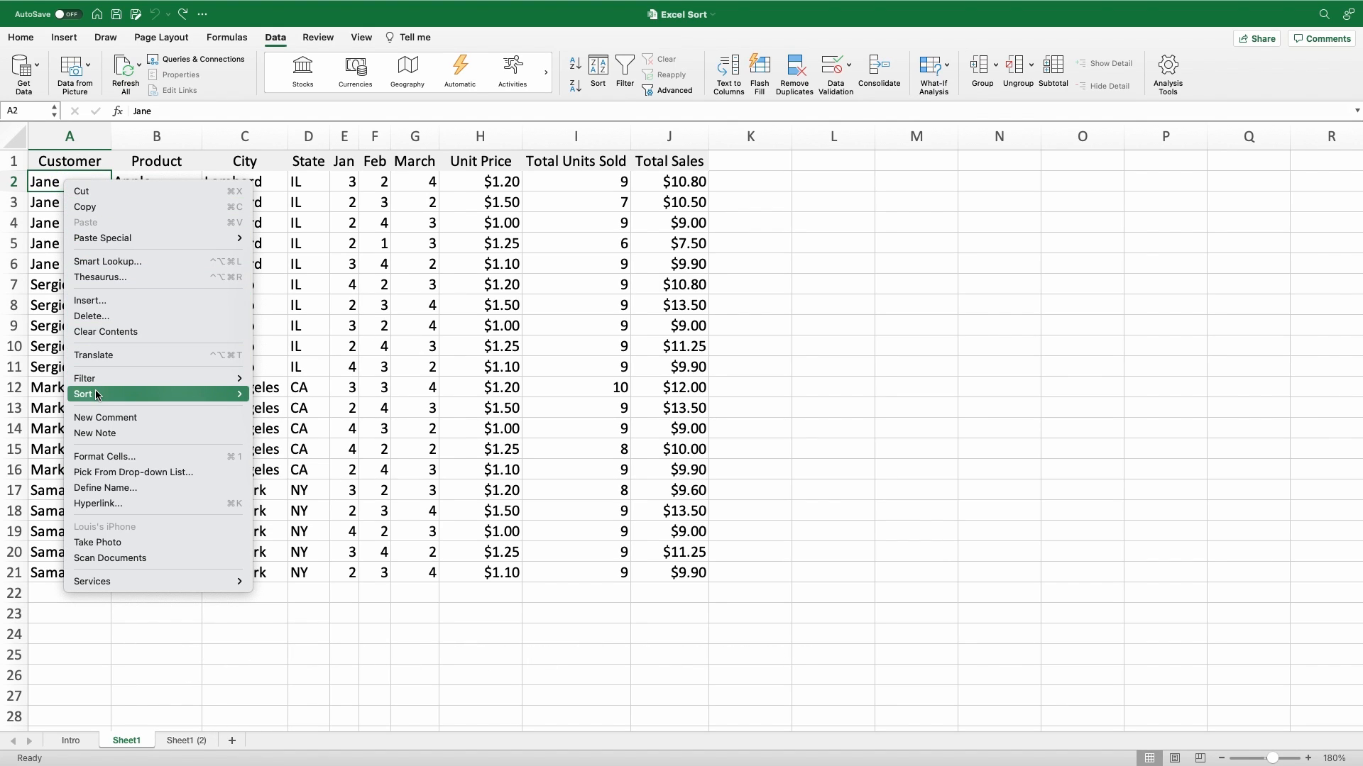
mouse_move(98, 394)
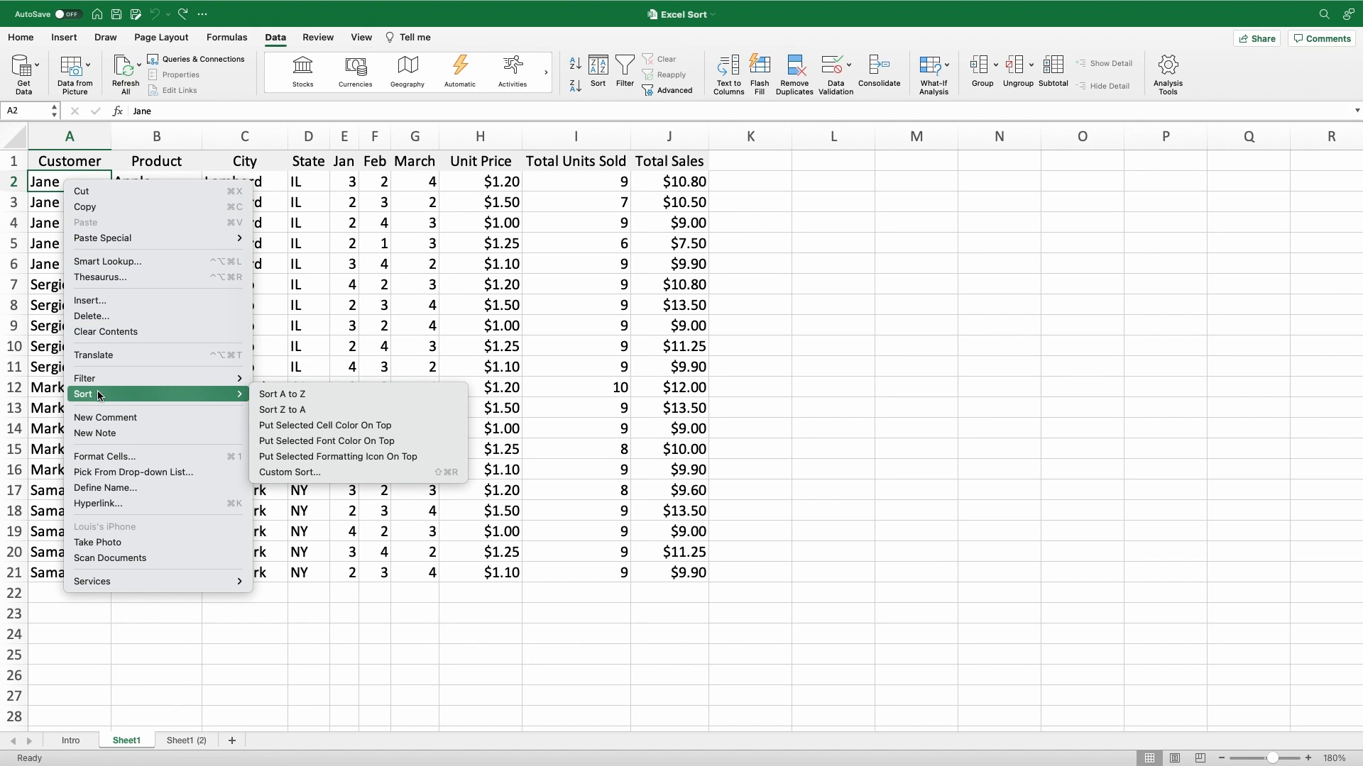
click(291, 472)
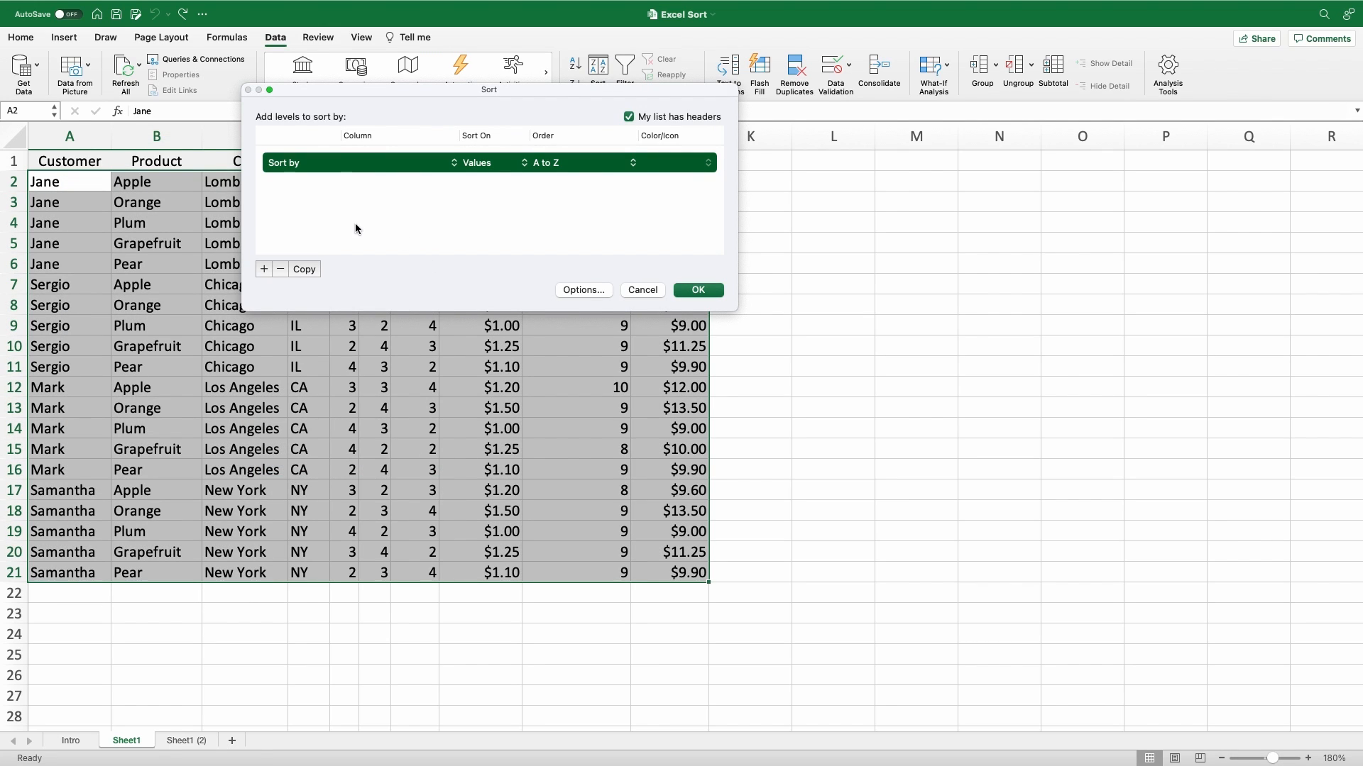
click(455, 169)
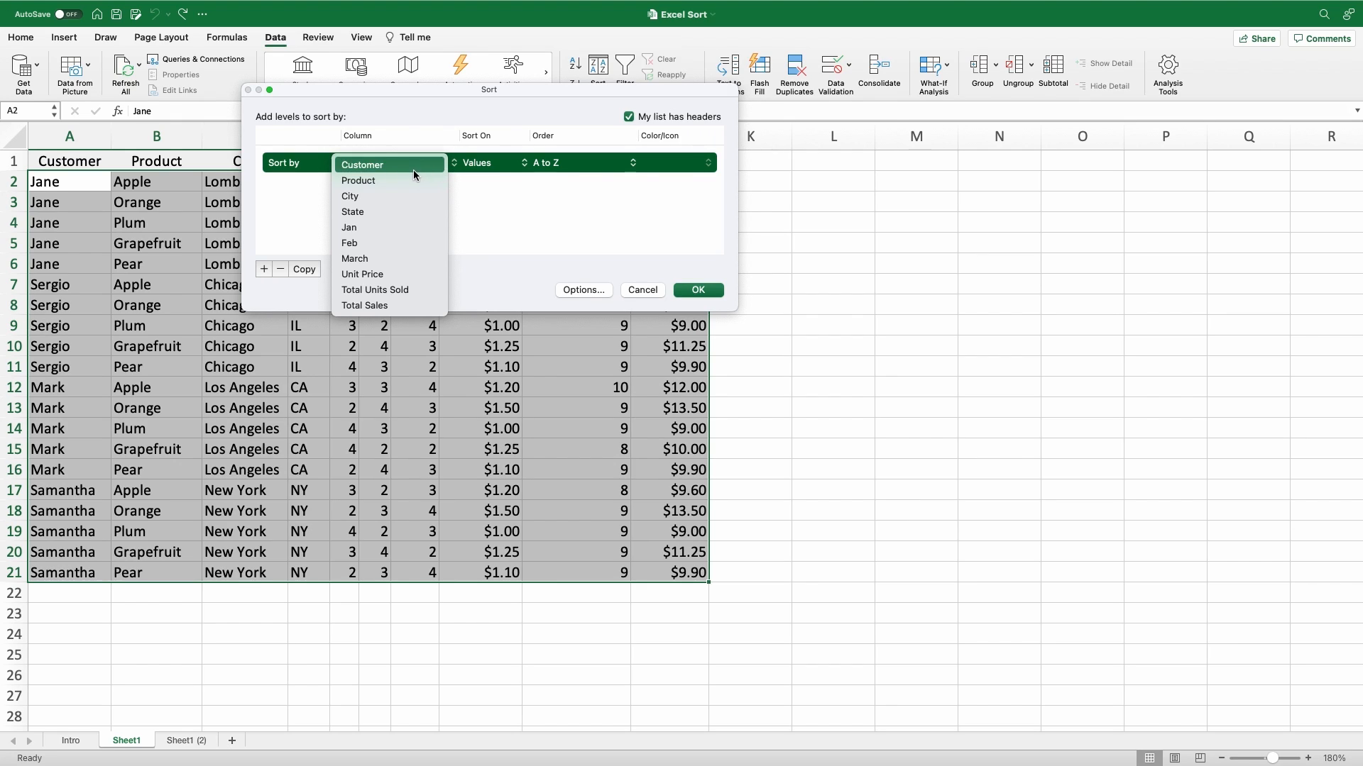
click(378, 182)
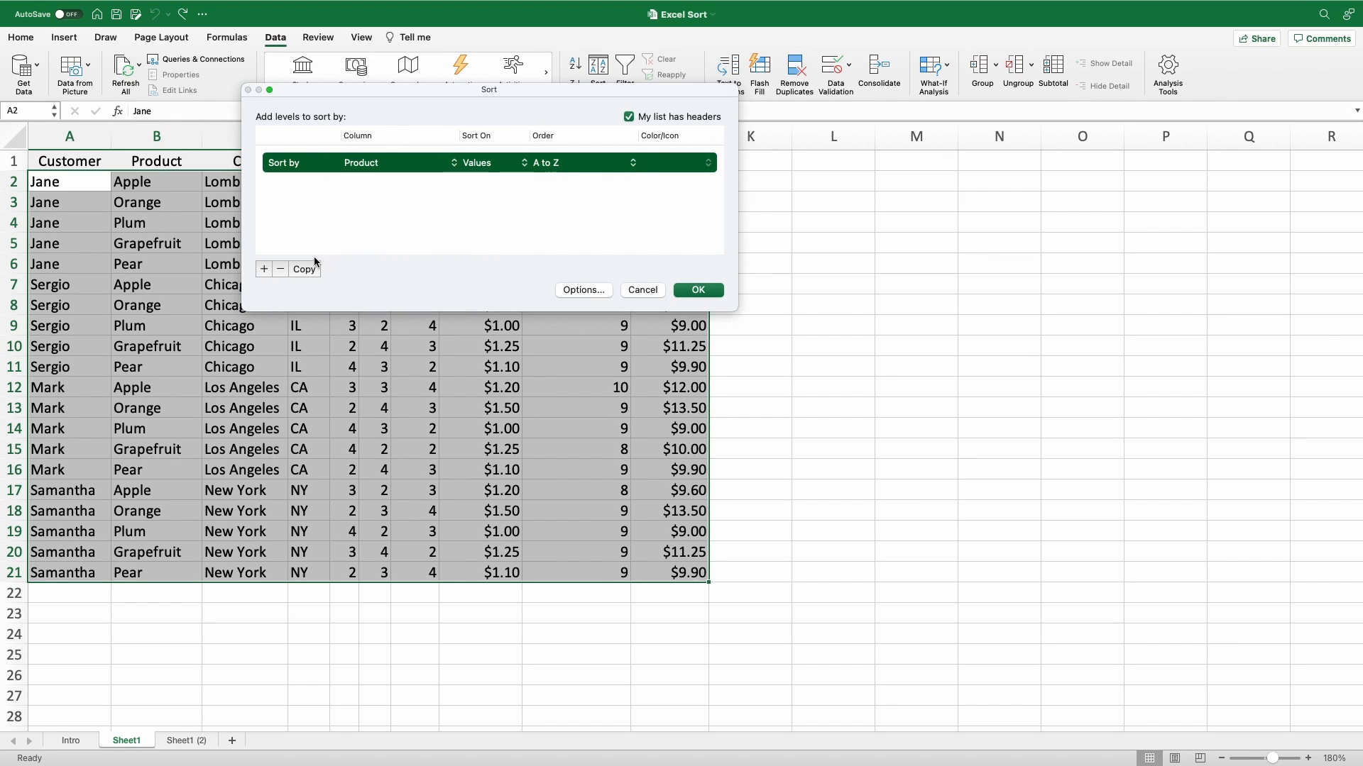
click(264, 269)
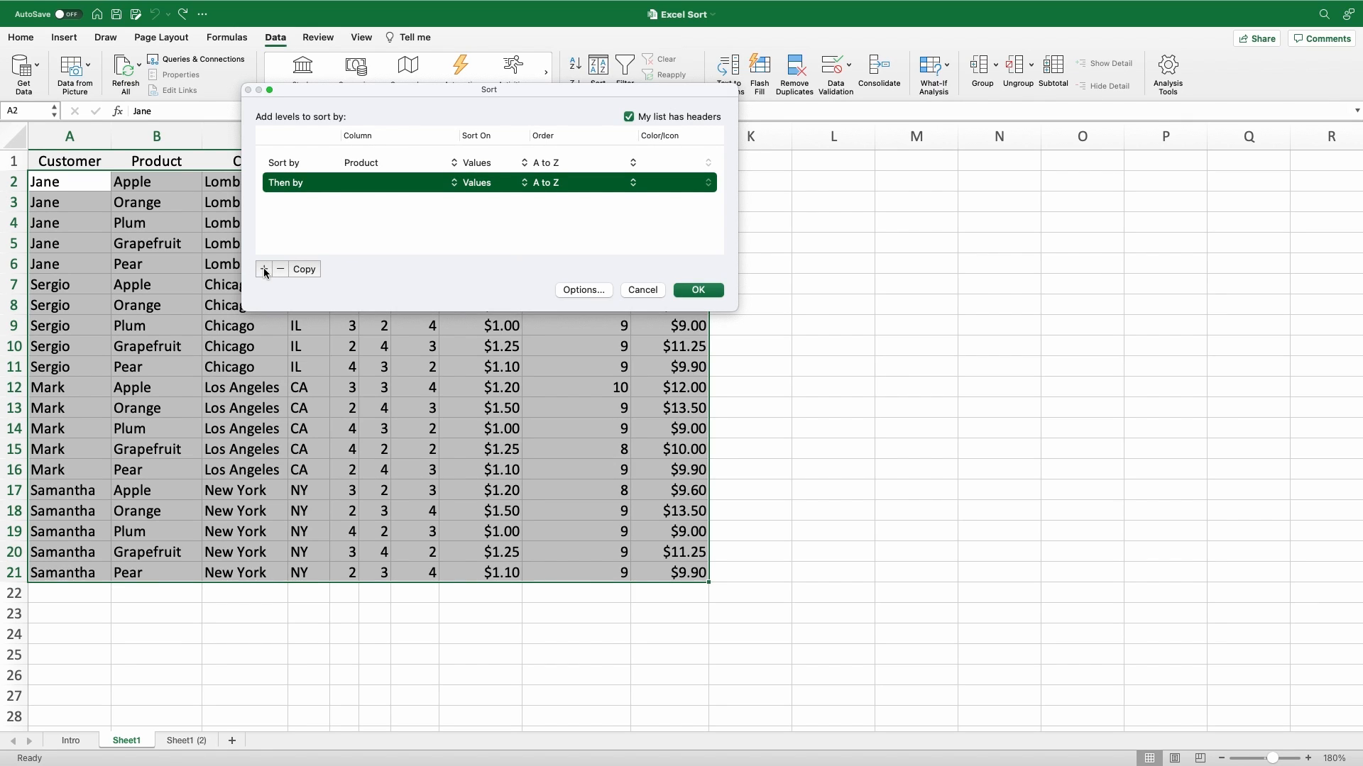
click(455, 184)
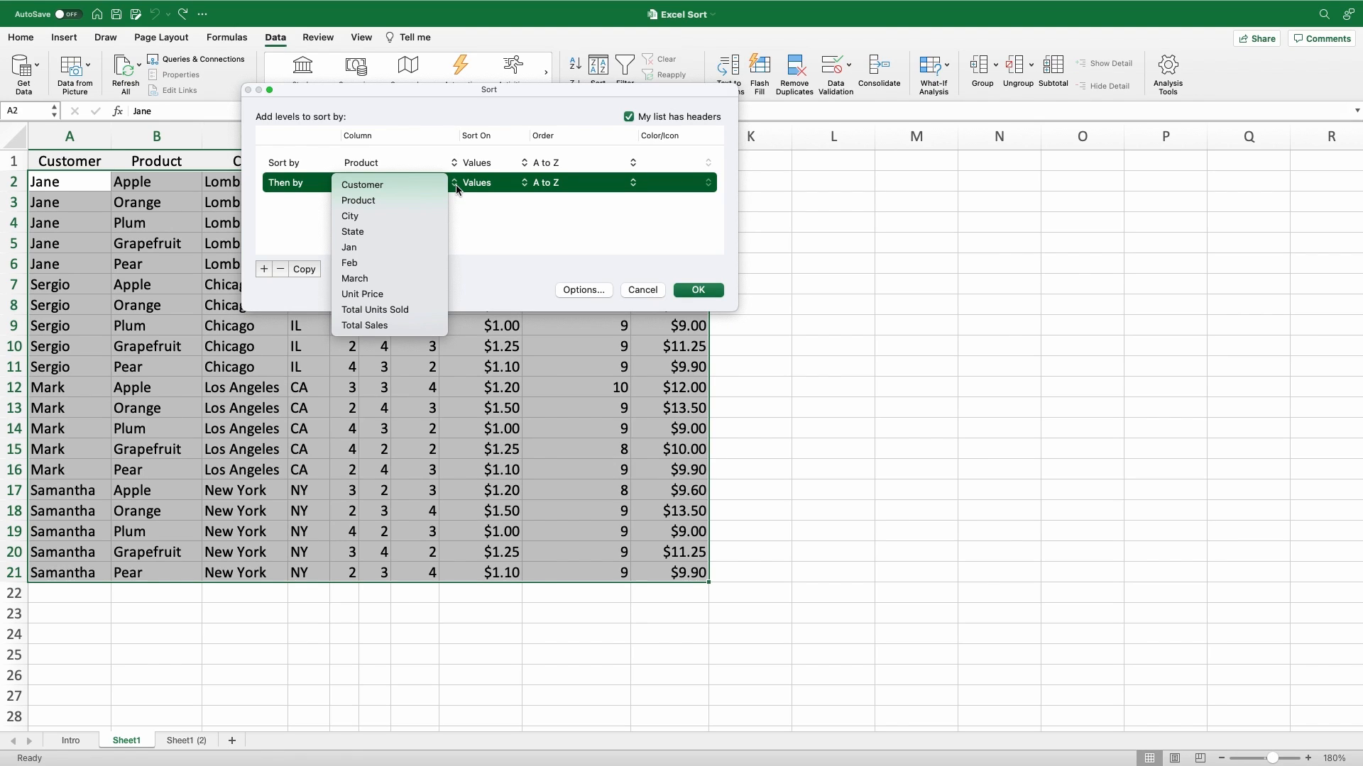
click(372, 186)
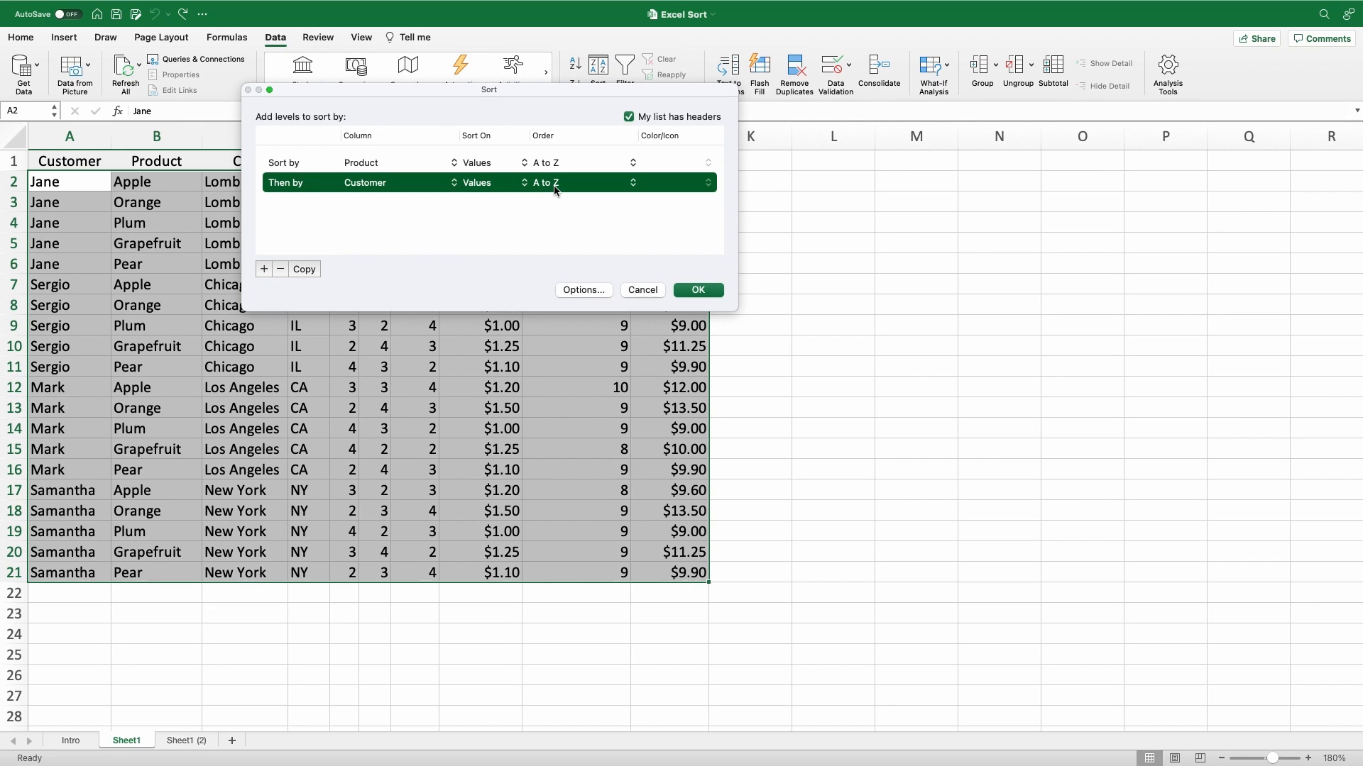
click(694, 291)
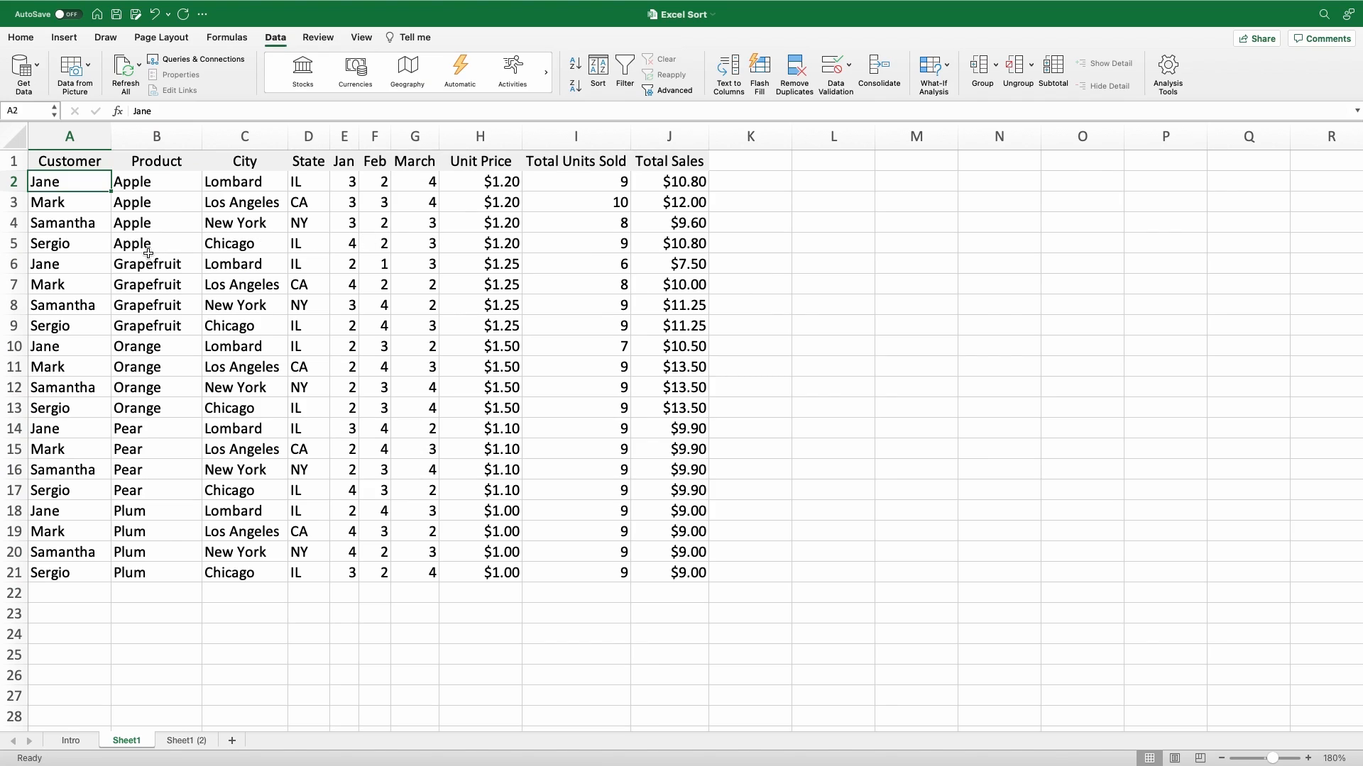
- Check where each product group starts in the Product column, and undo the Product and Customer sort
click(141, 183)
click(144, 263)
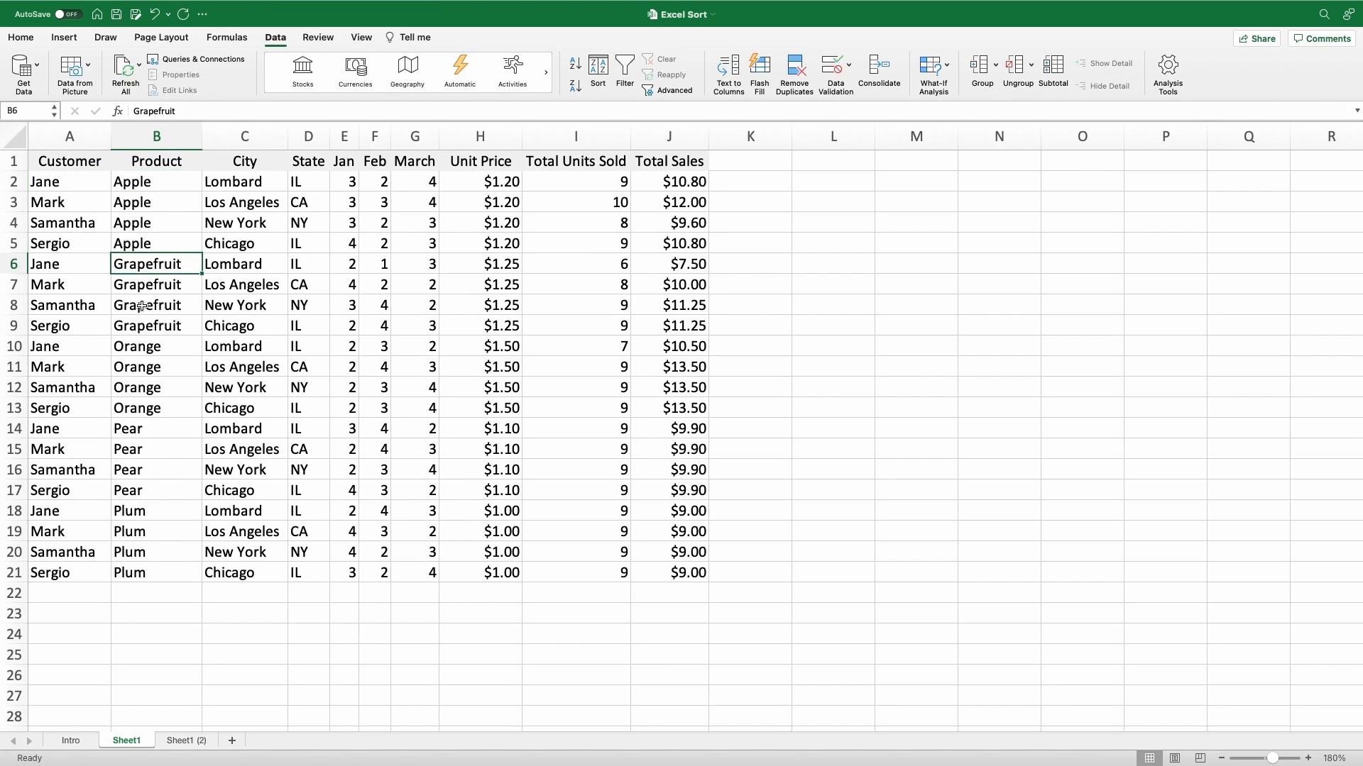
click(137, 349)
click(130, 428)
click(126, 507)
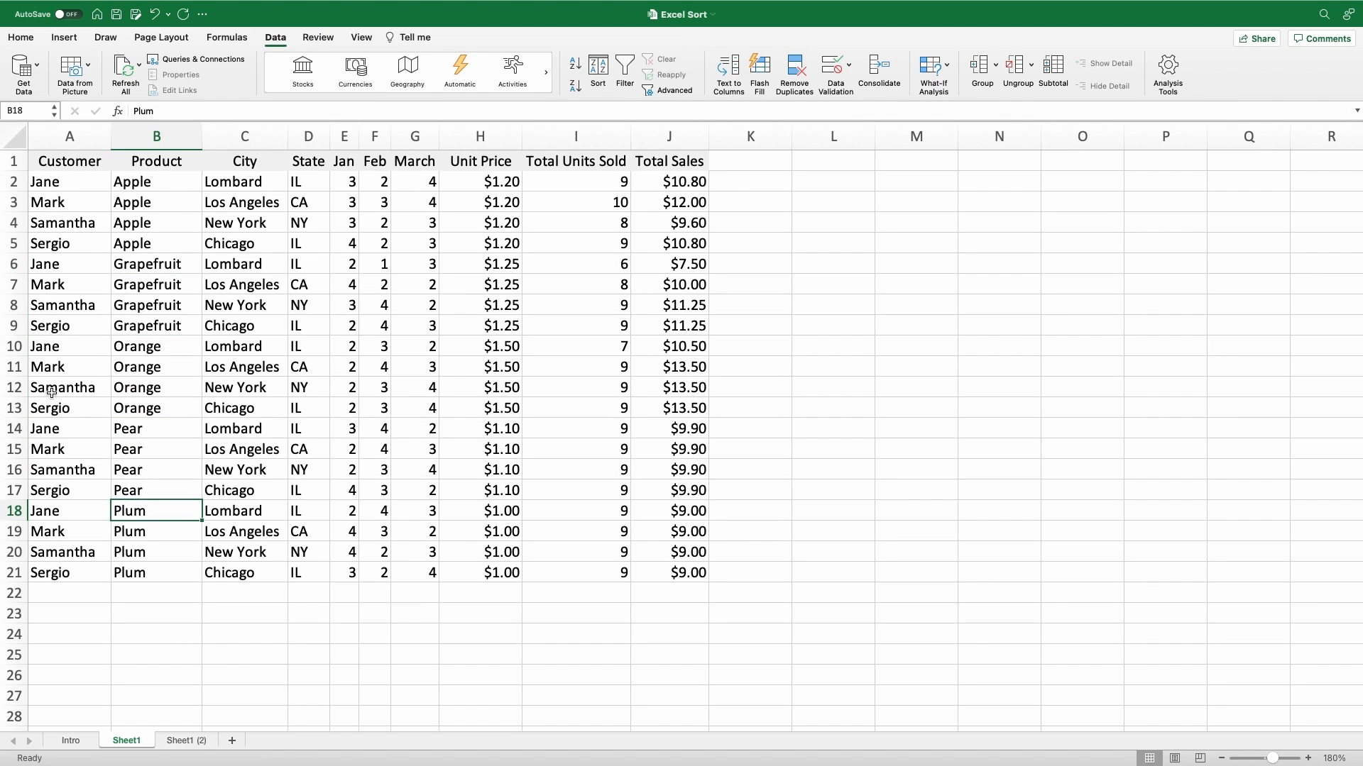
key(super+z)
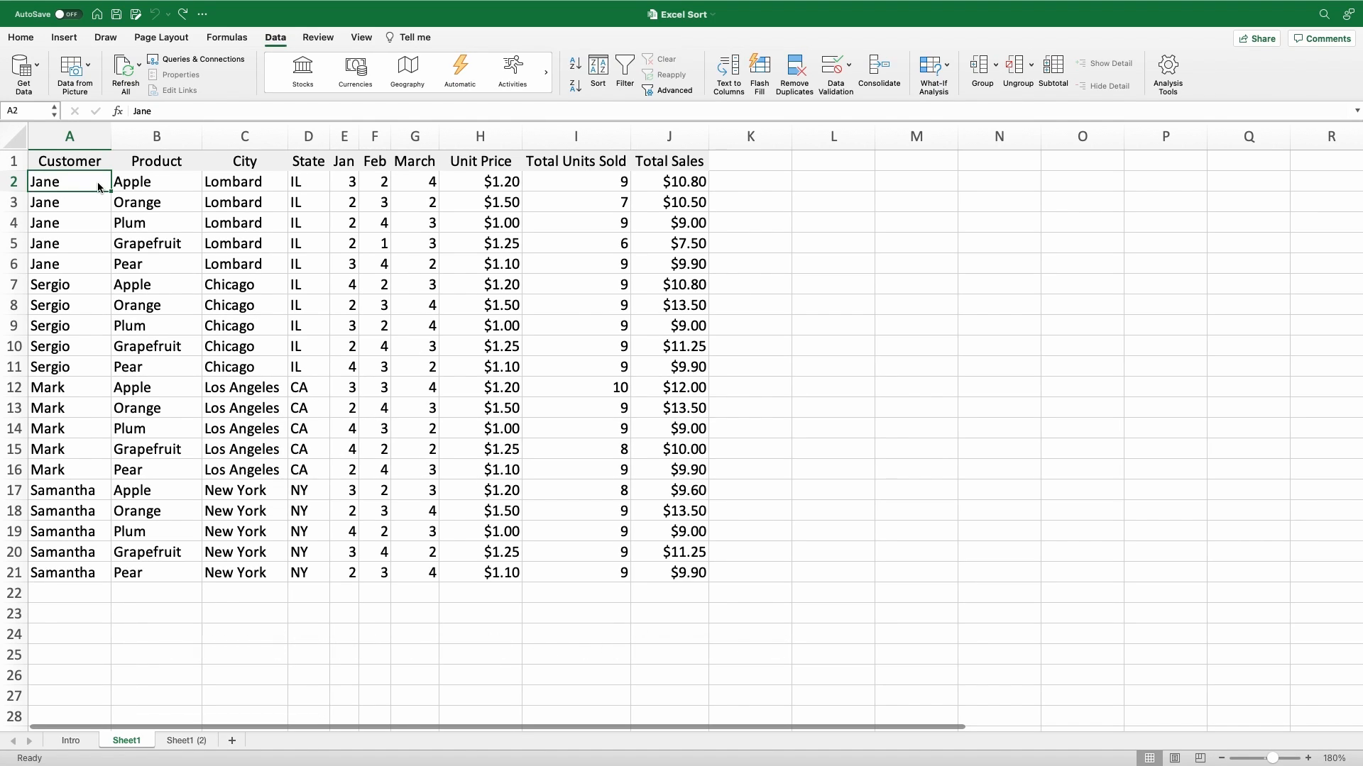
- Custom sort the sales table by State, then City, then Customer, all on values in A to Z order
right_click(87, 182)
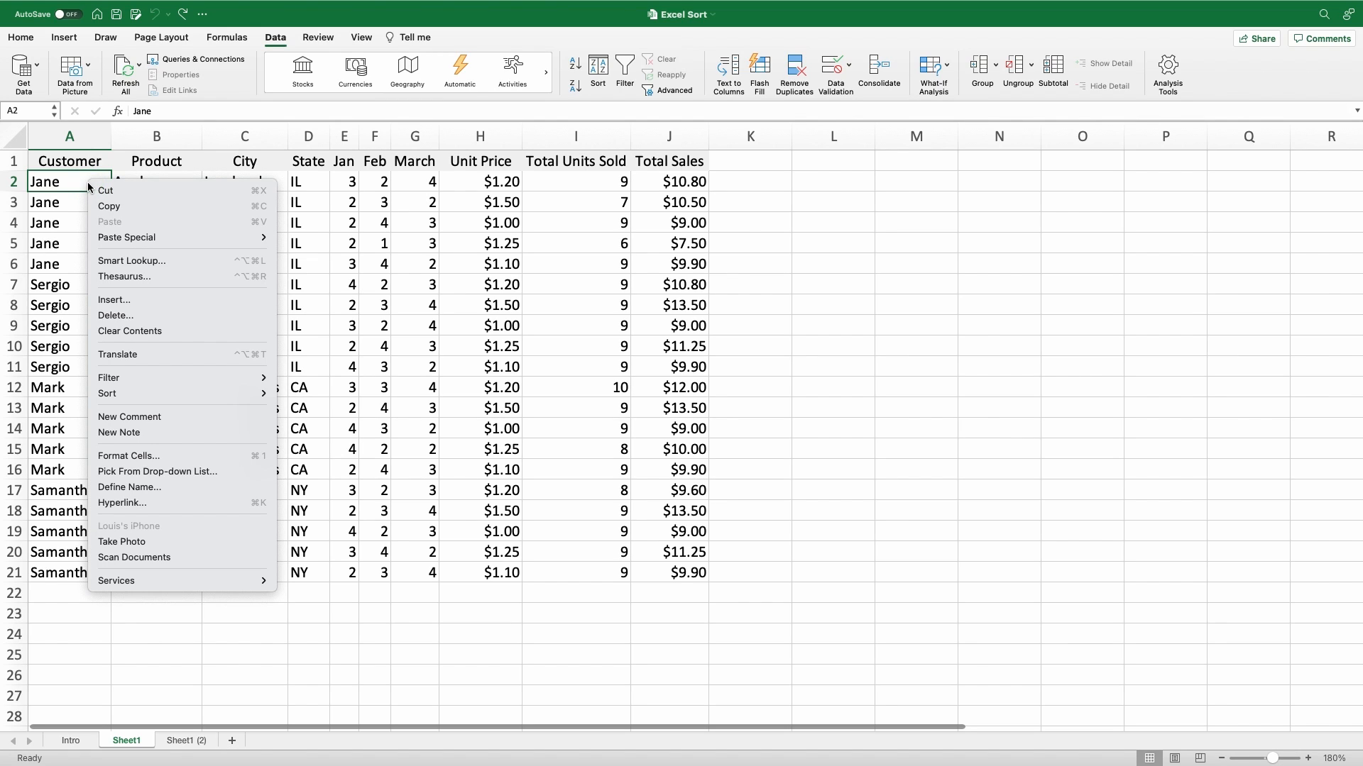
mouse_move(127, 392)
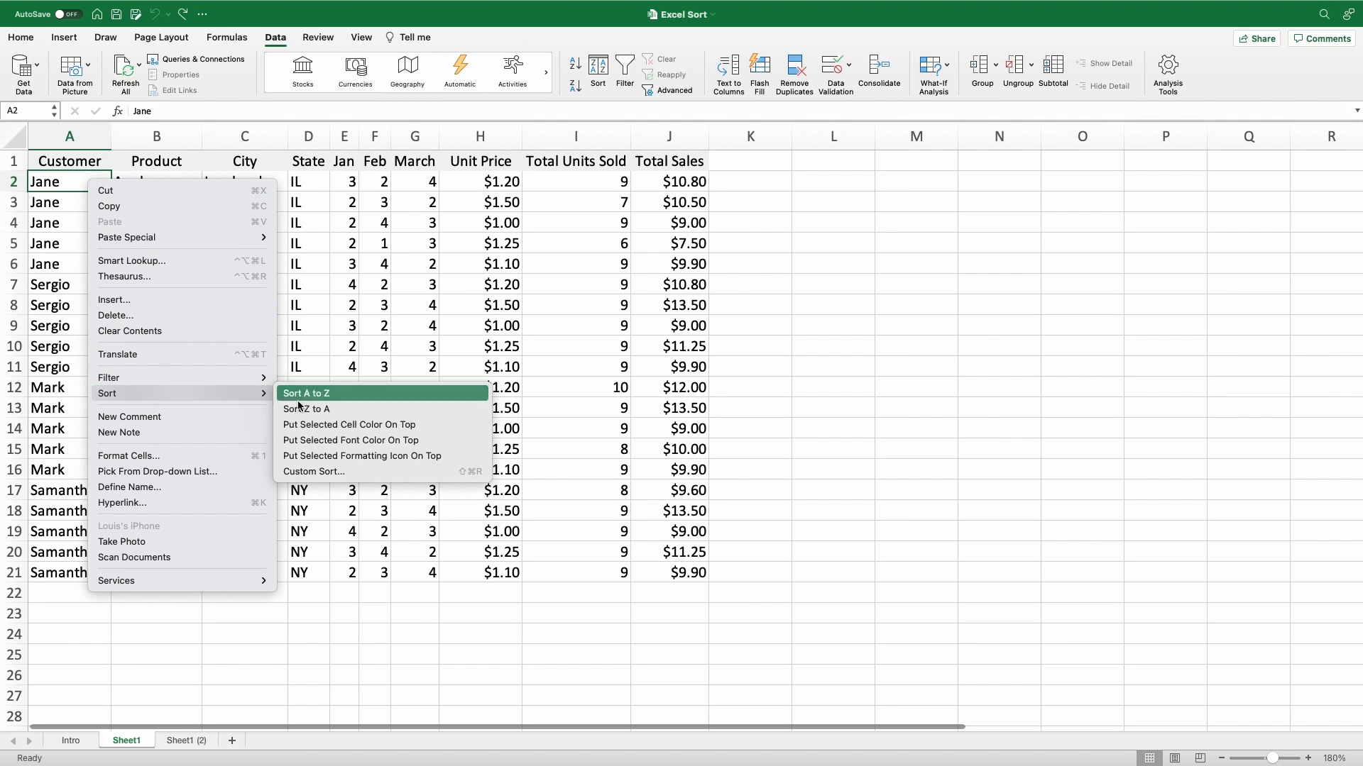
click(327, 472)
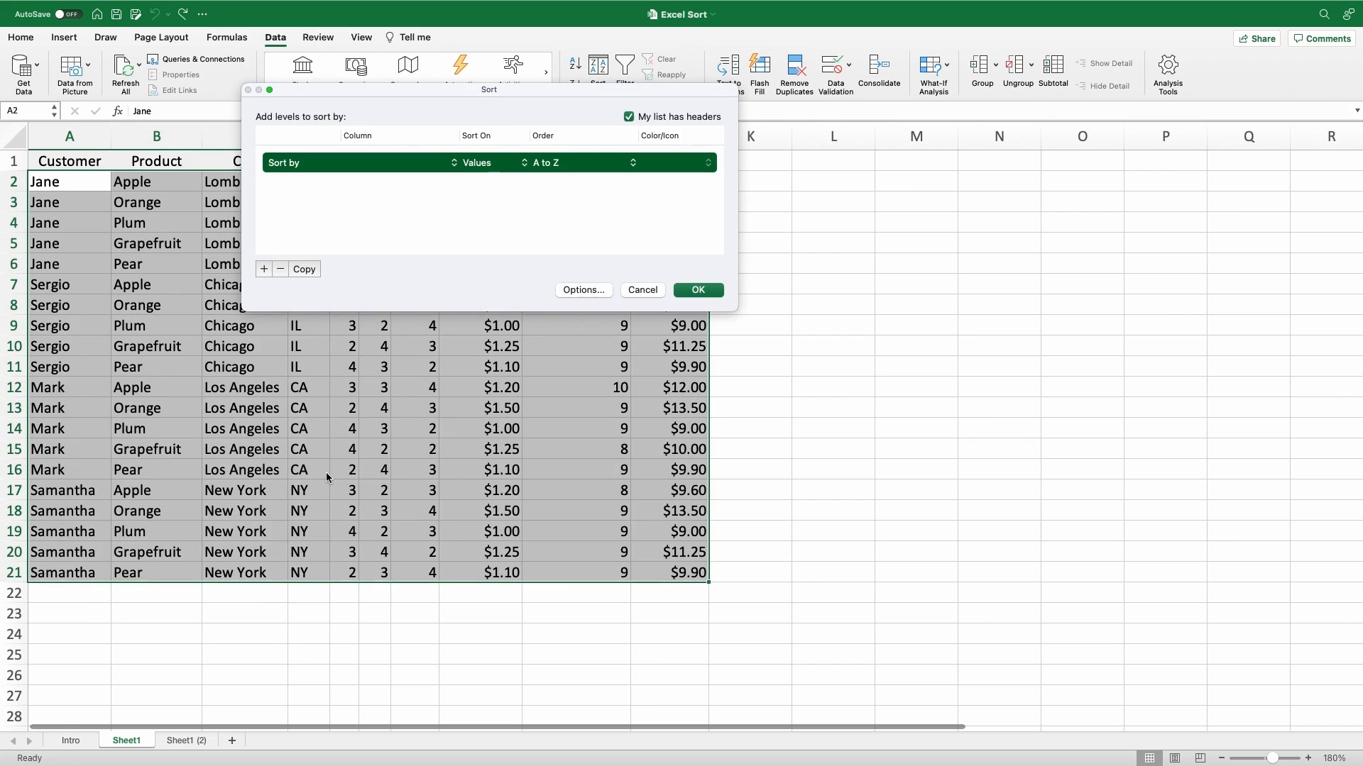
click(454, 166)
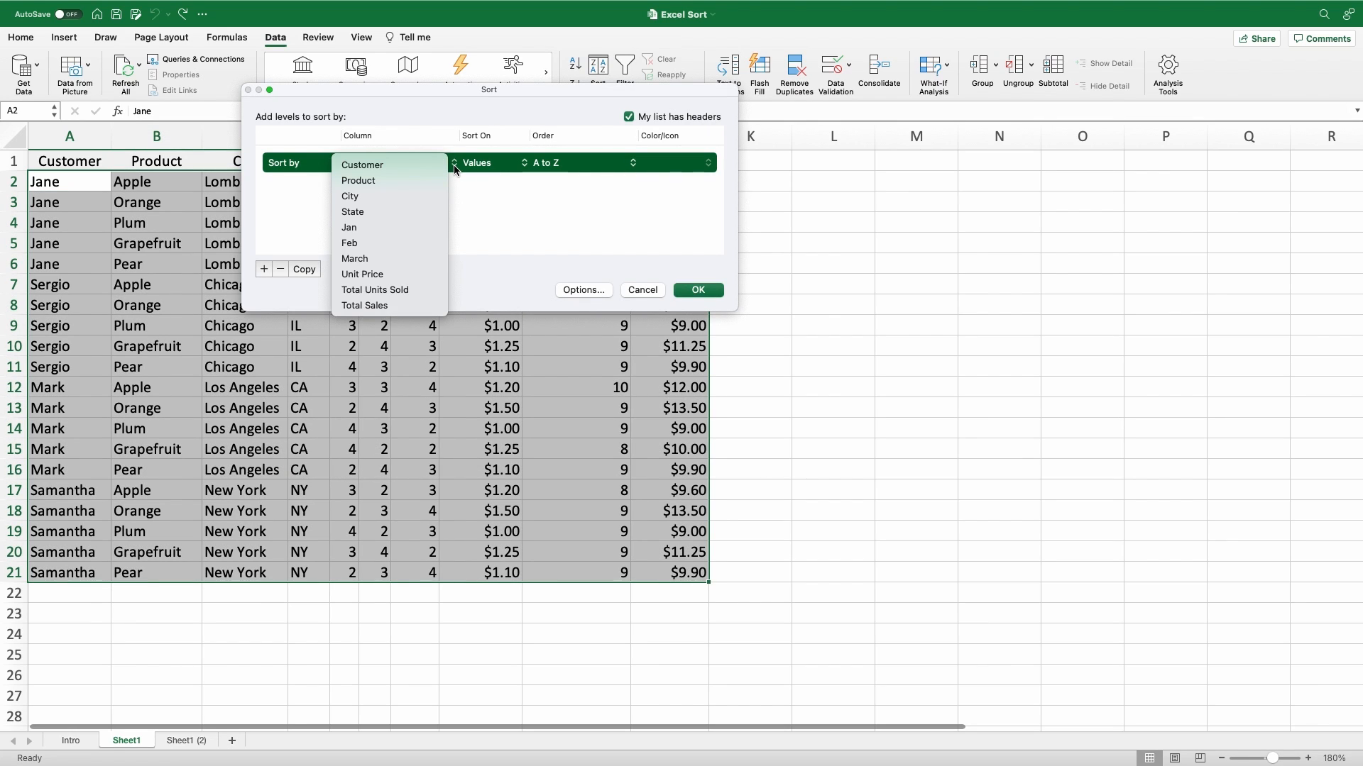
click(366, 211)
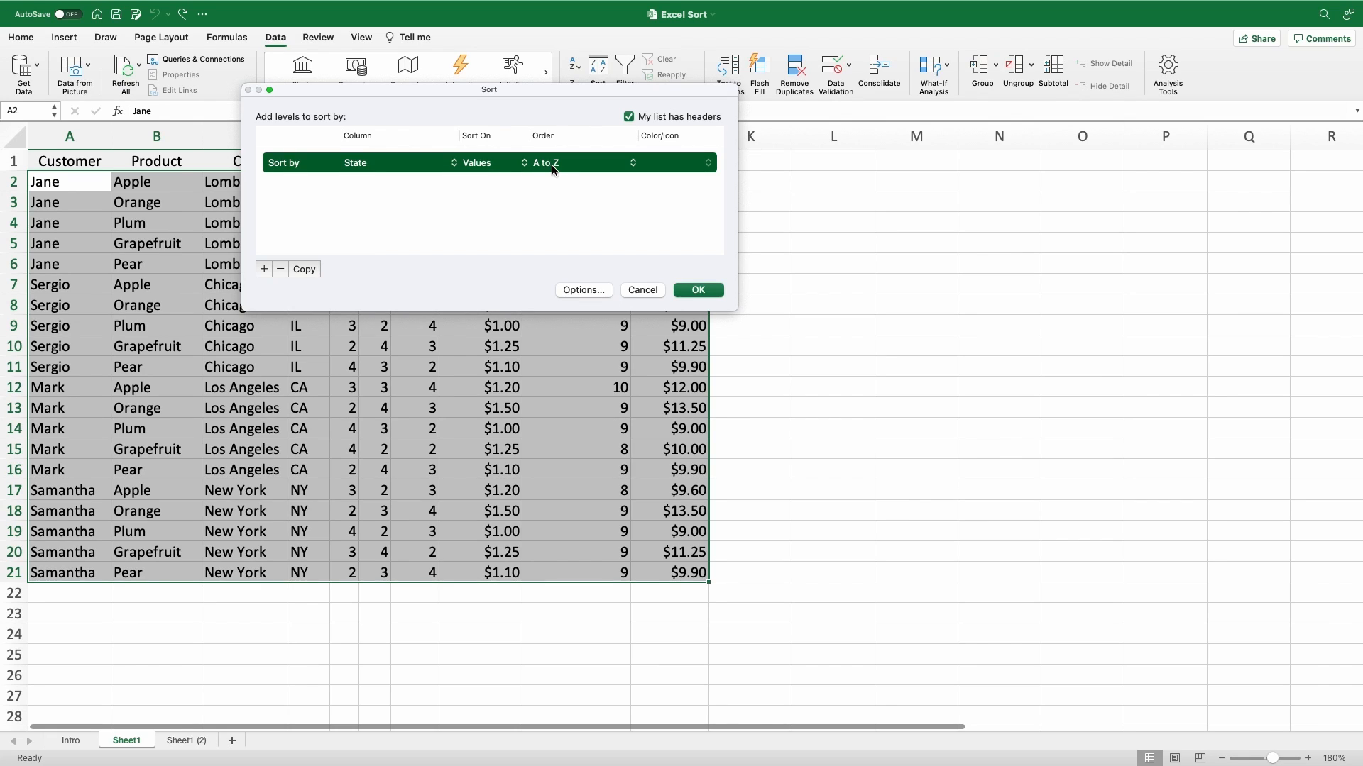
click(262, 271)
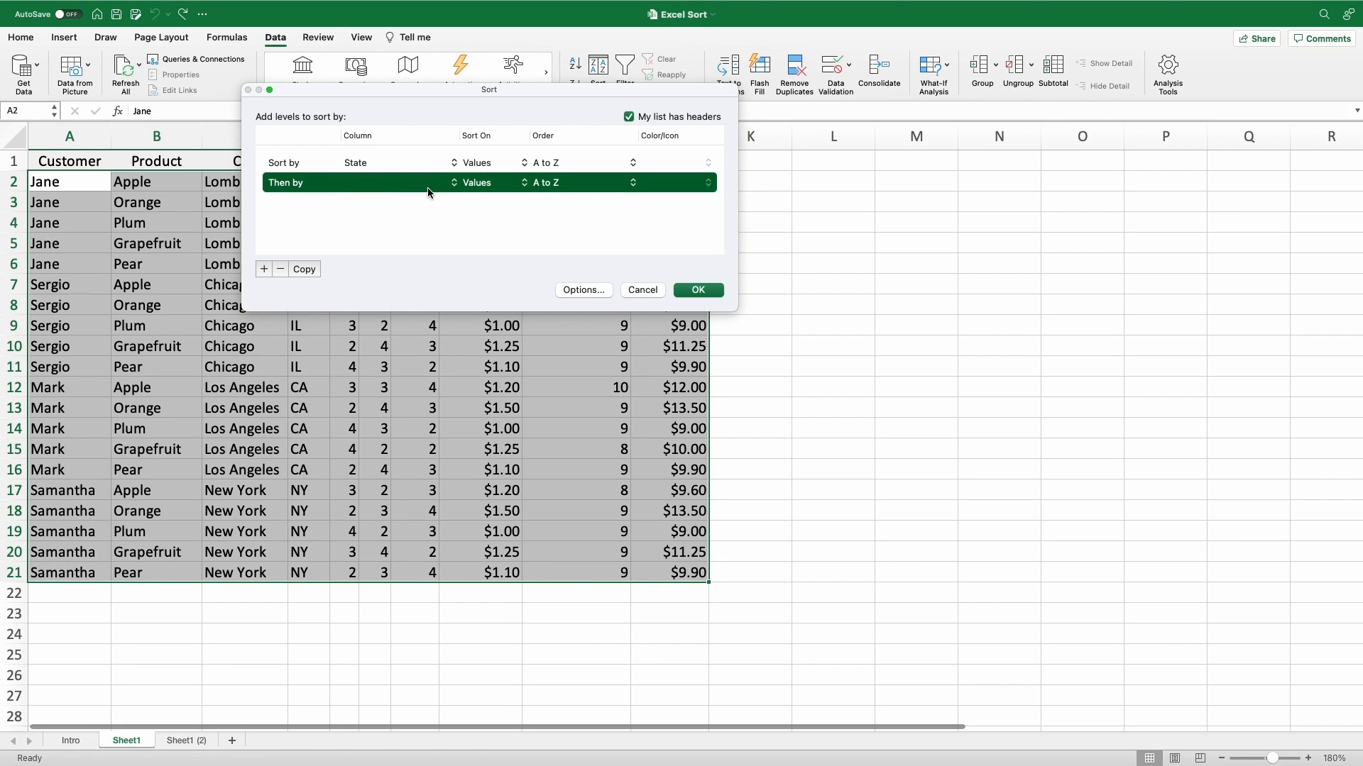
click(454, 186)
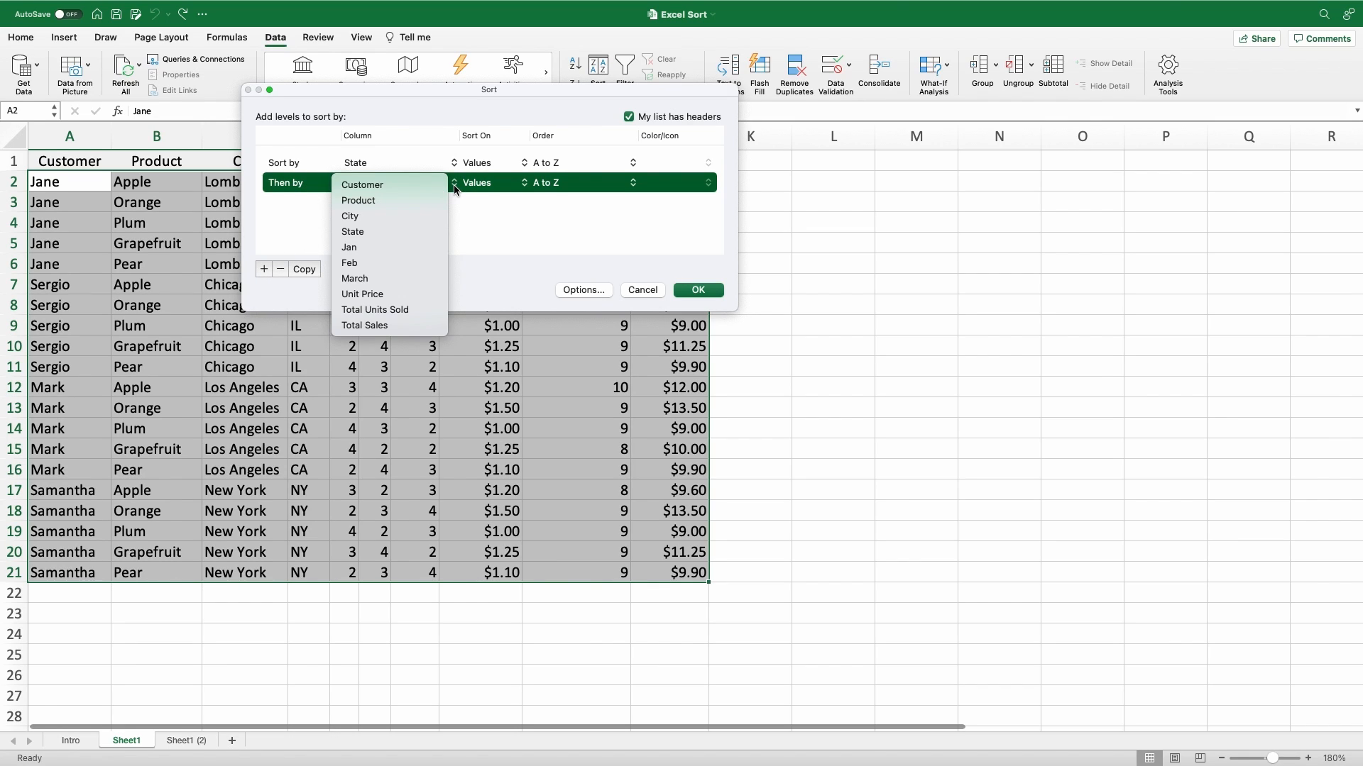
click(369, 218)
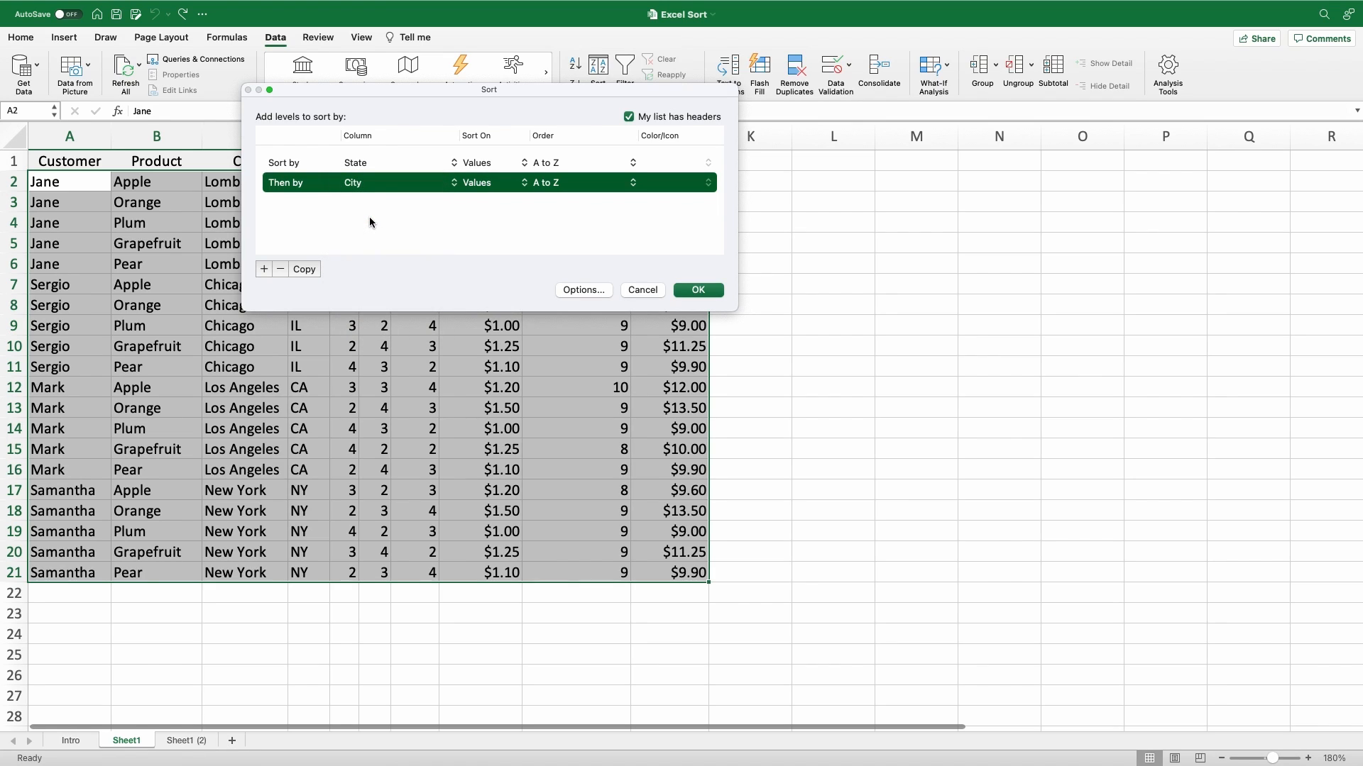
click(262, 270)
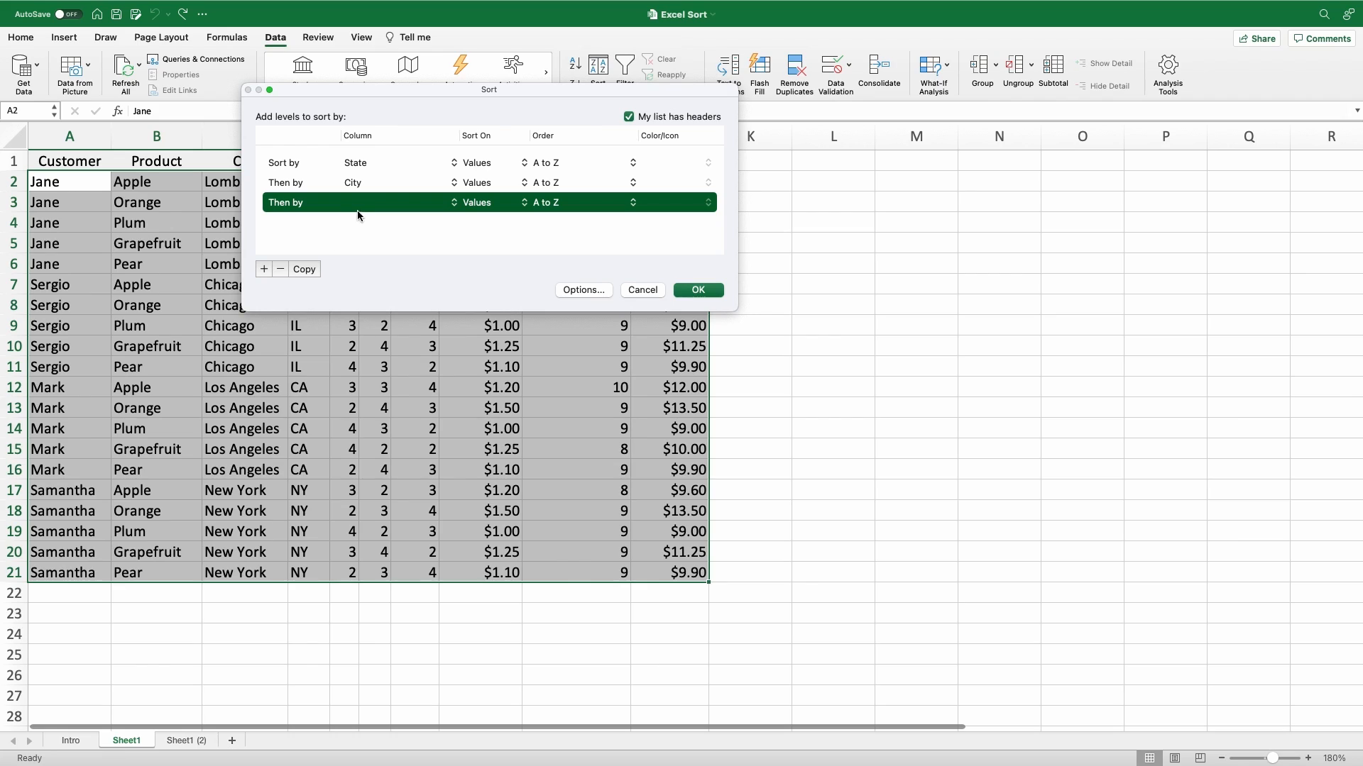
click(454, 206)
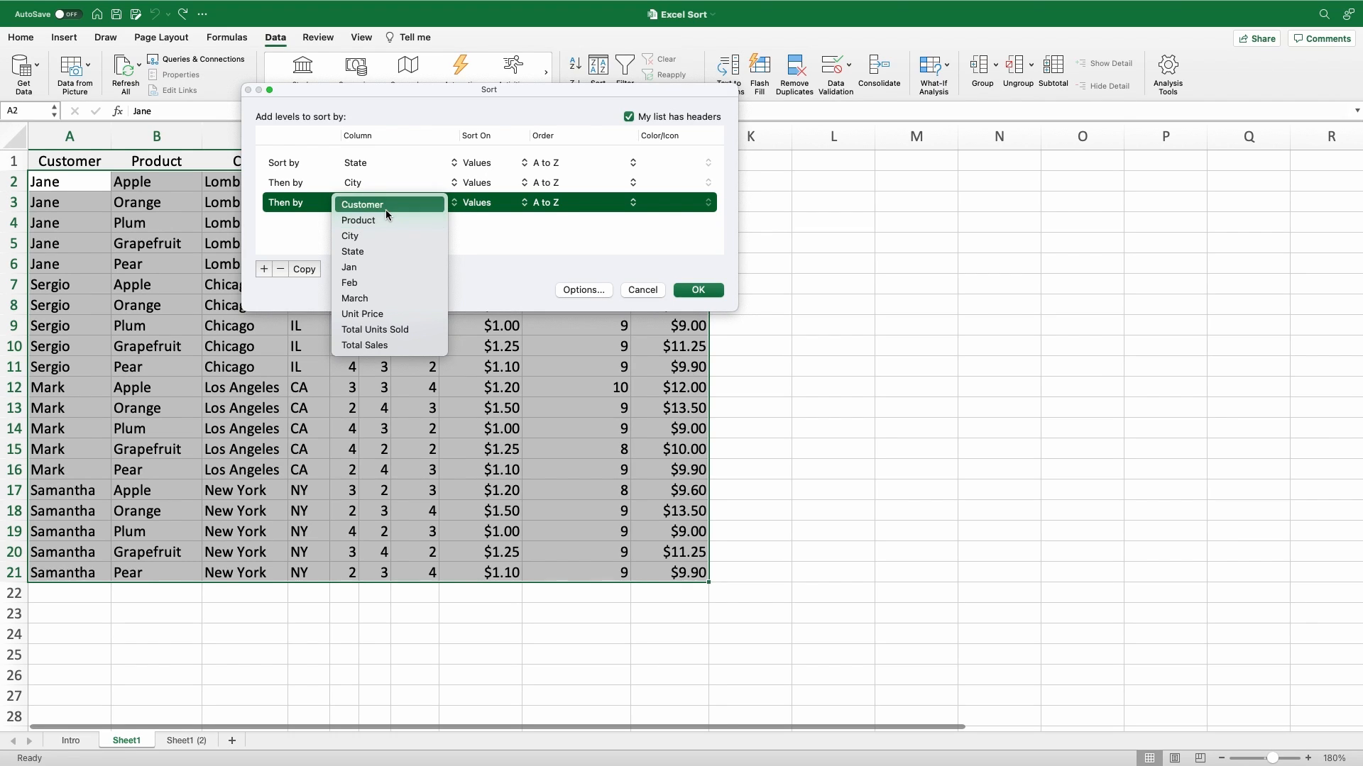
click(366, 205)
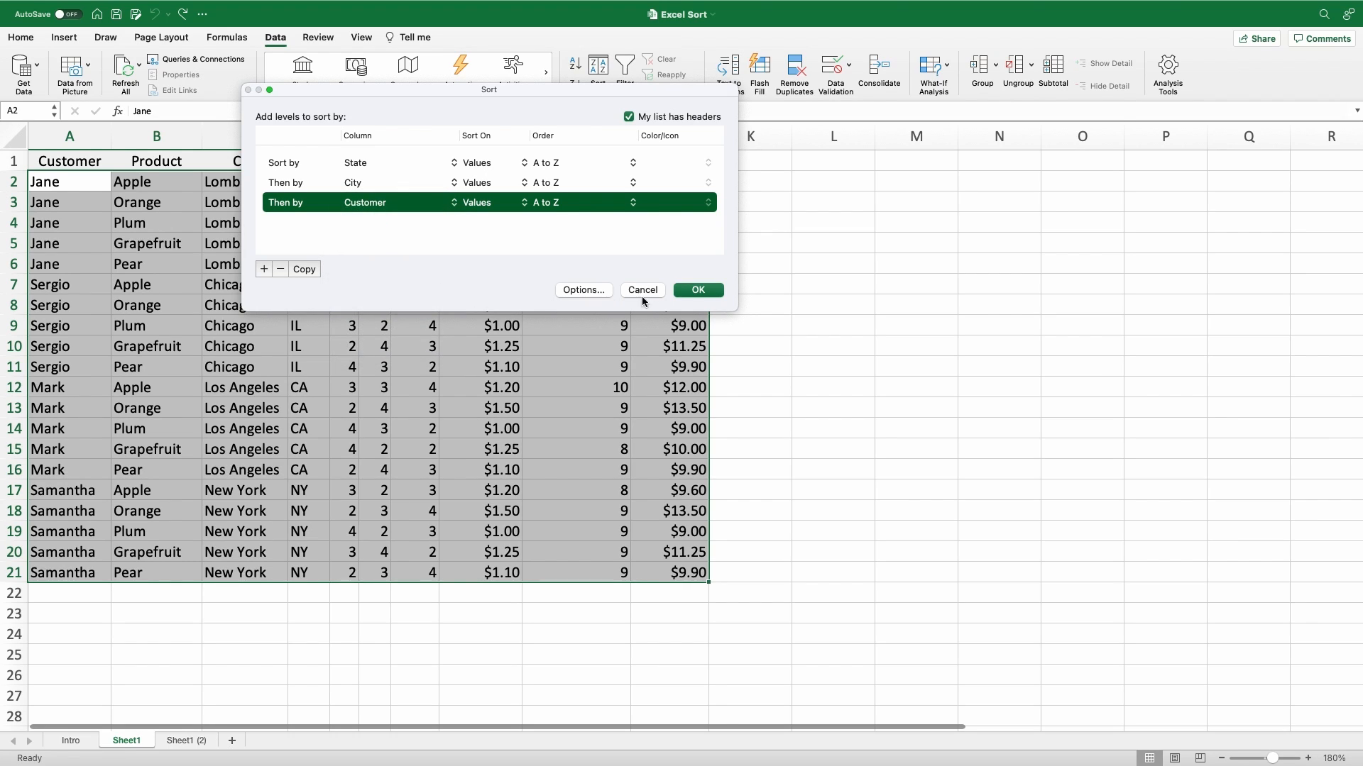
click(697, 291)
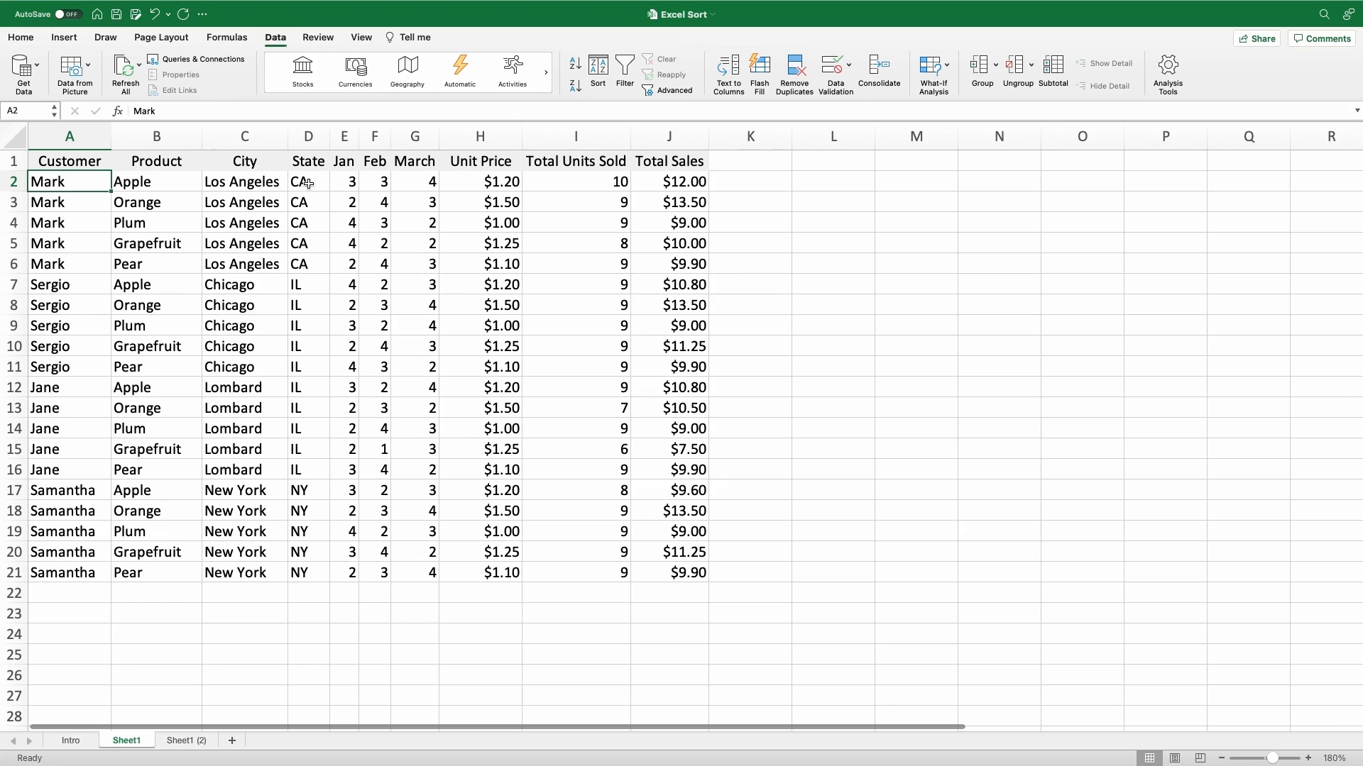
- Check the order of the groups in the State and City columns and the first entry of the Customer column
click(311, 183)
click(309, 287)
click(304, 491)
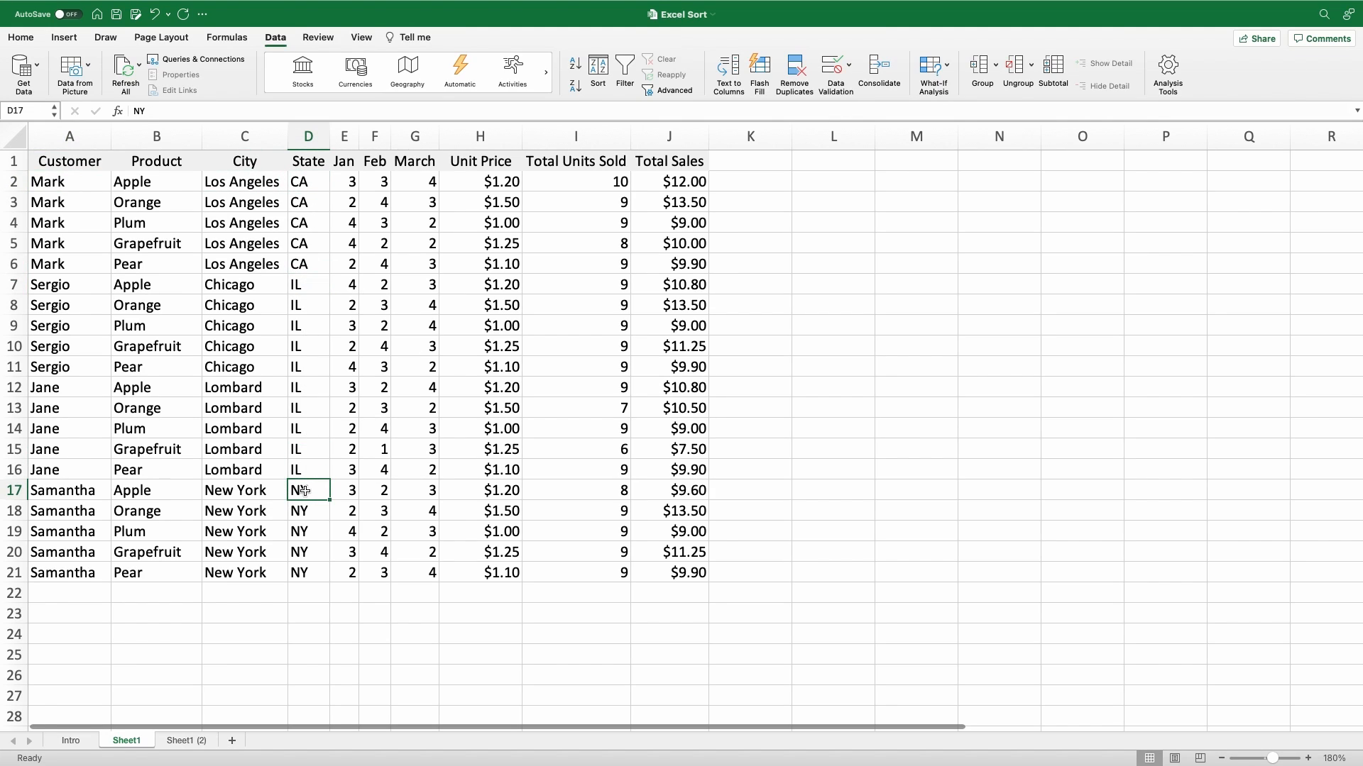
click(242, 184)
click(232, 287)
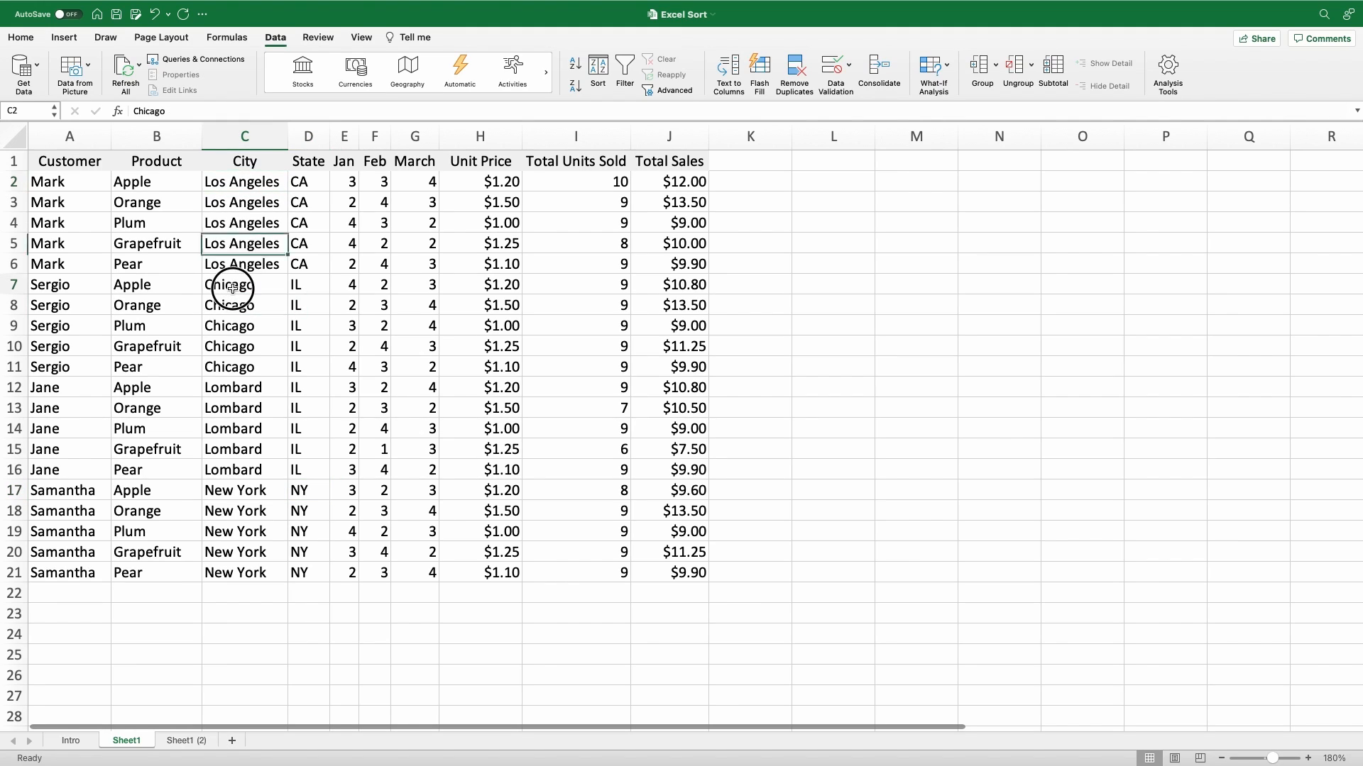
click(234, 428)
click(243, 507)
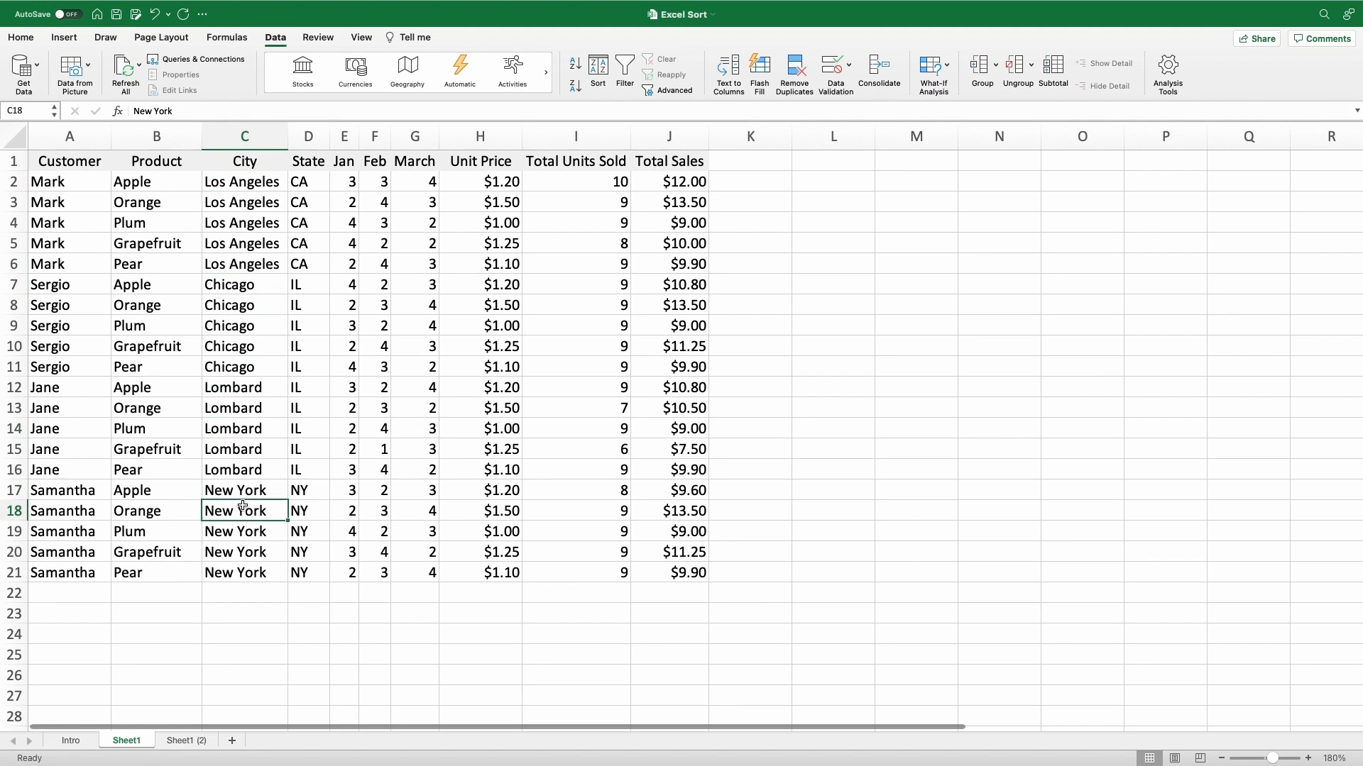
click(72, 183)
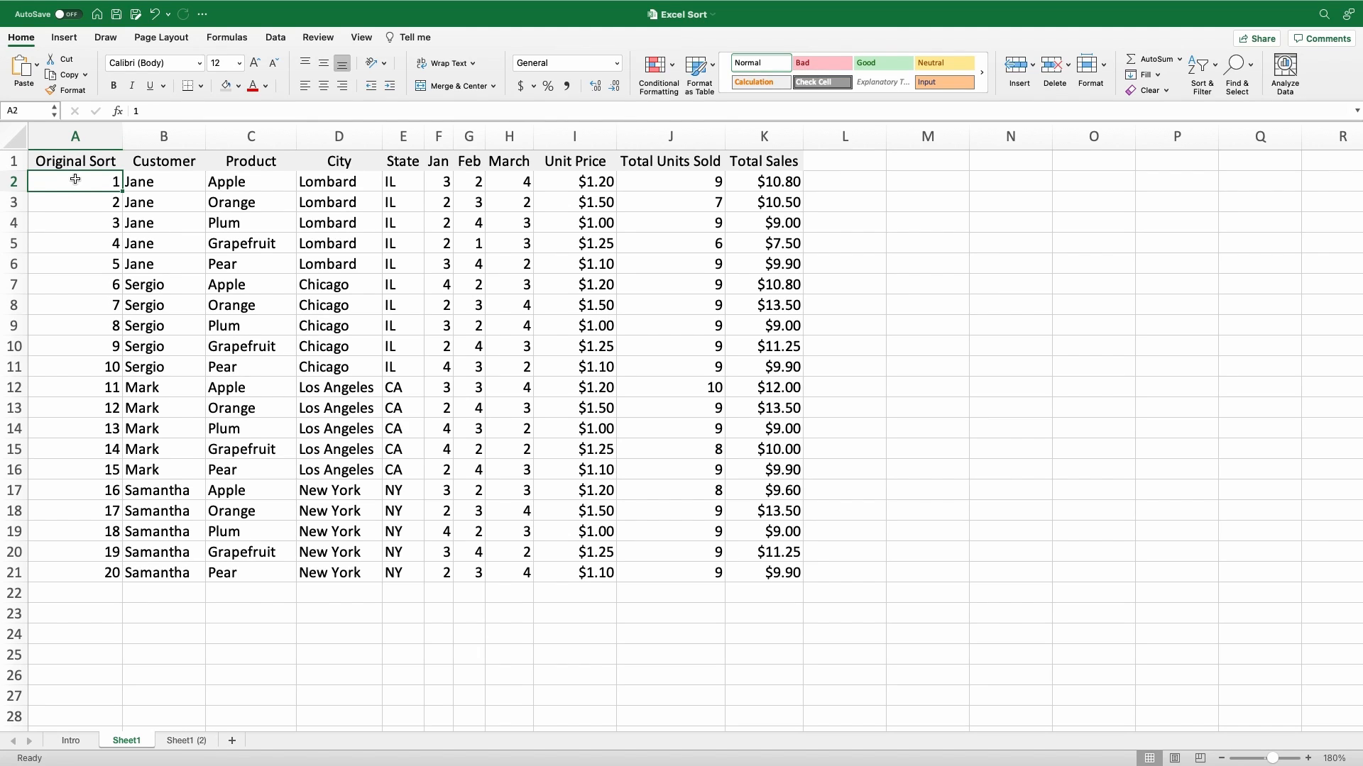
- Custom sort the sales table by the Unit Price column on values, from smallest to largest
click(83, 165)
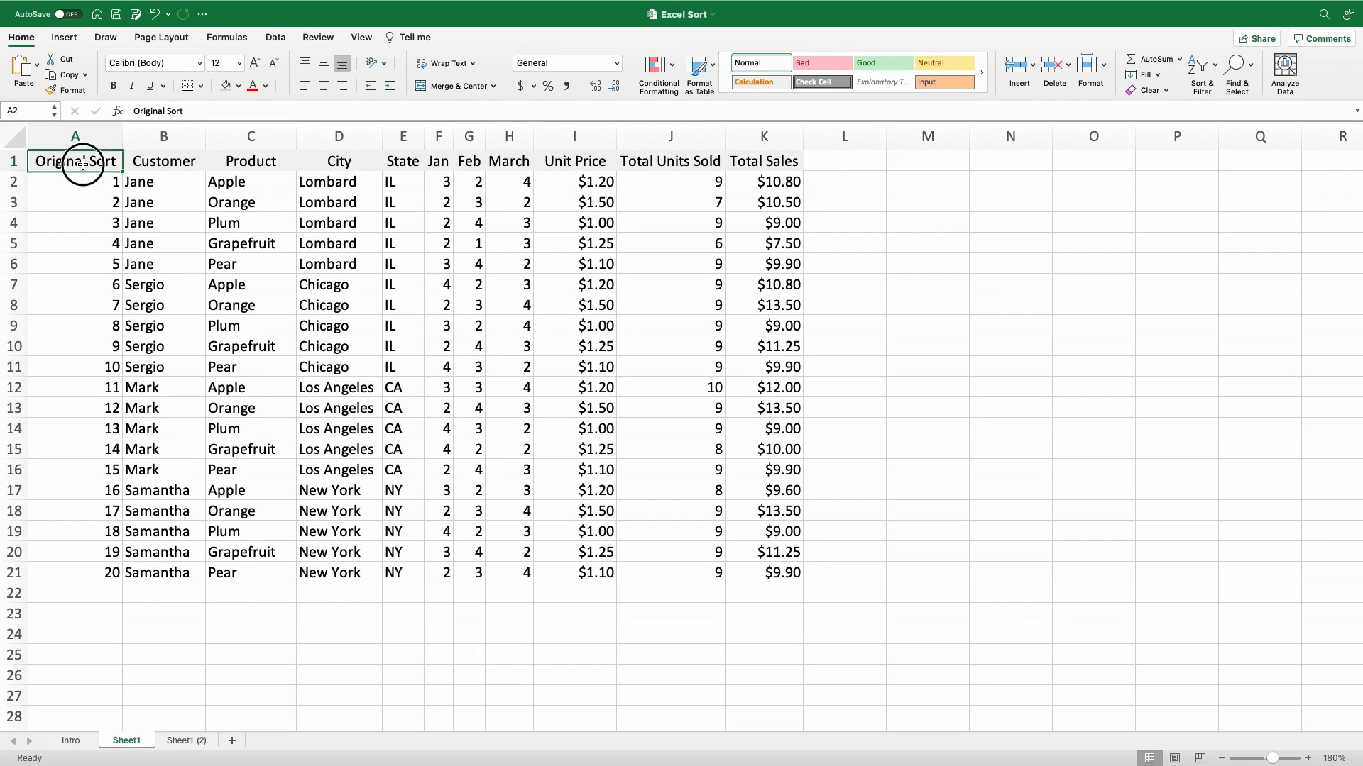
click(82, 181)
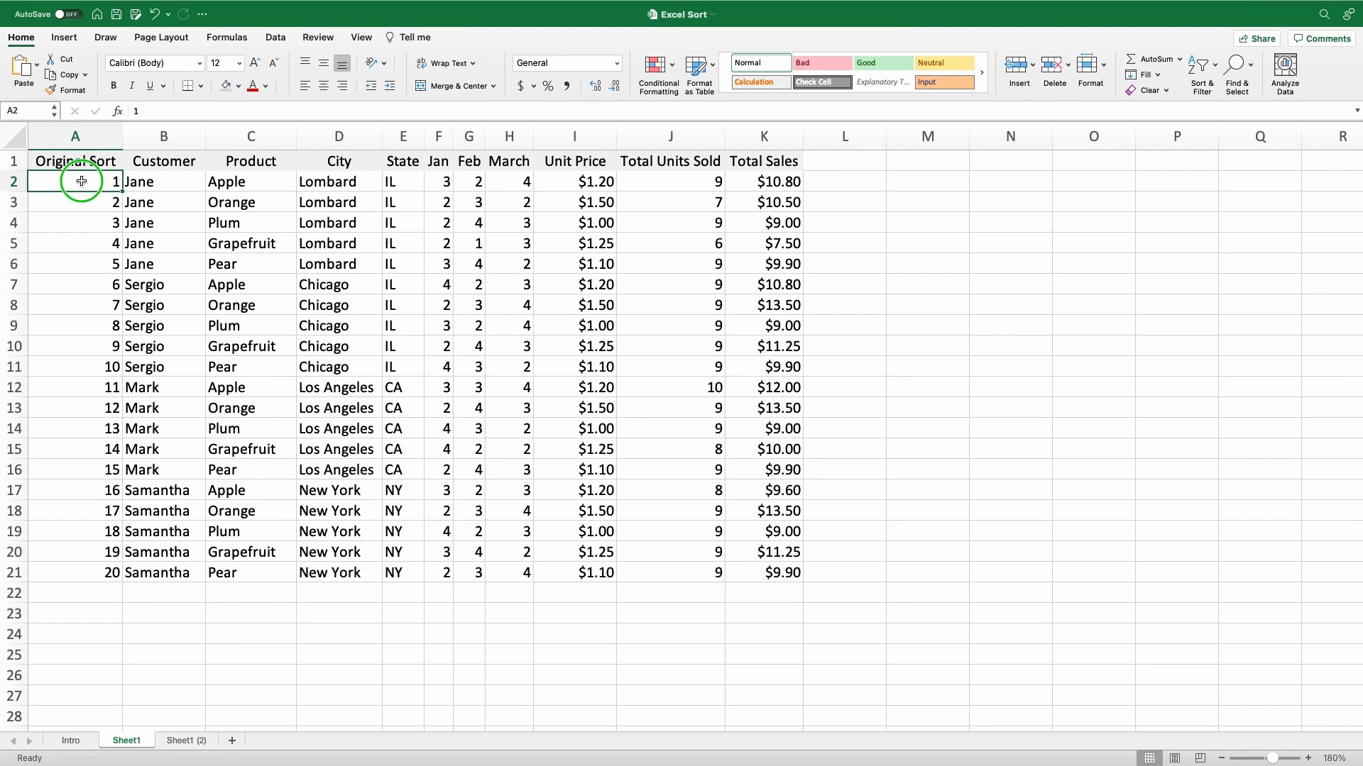
right_click(82, 181)
mouse_move(128, 372)
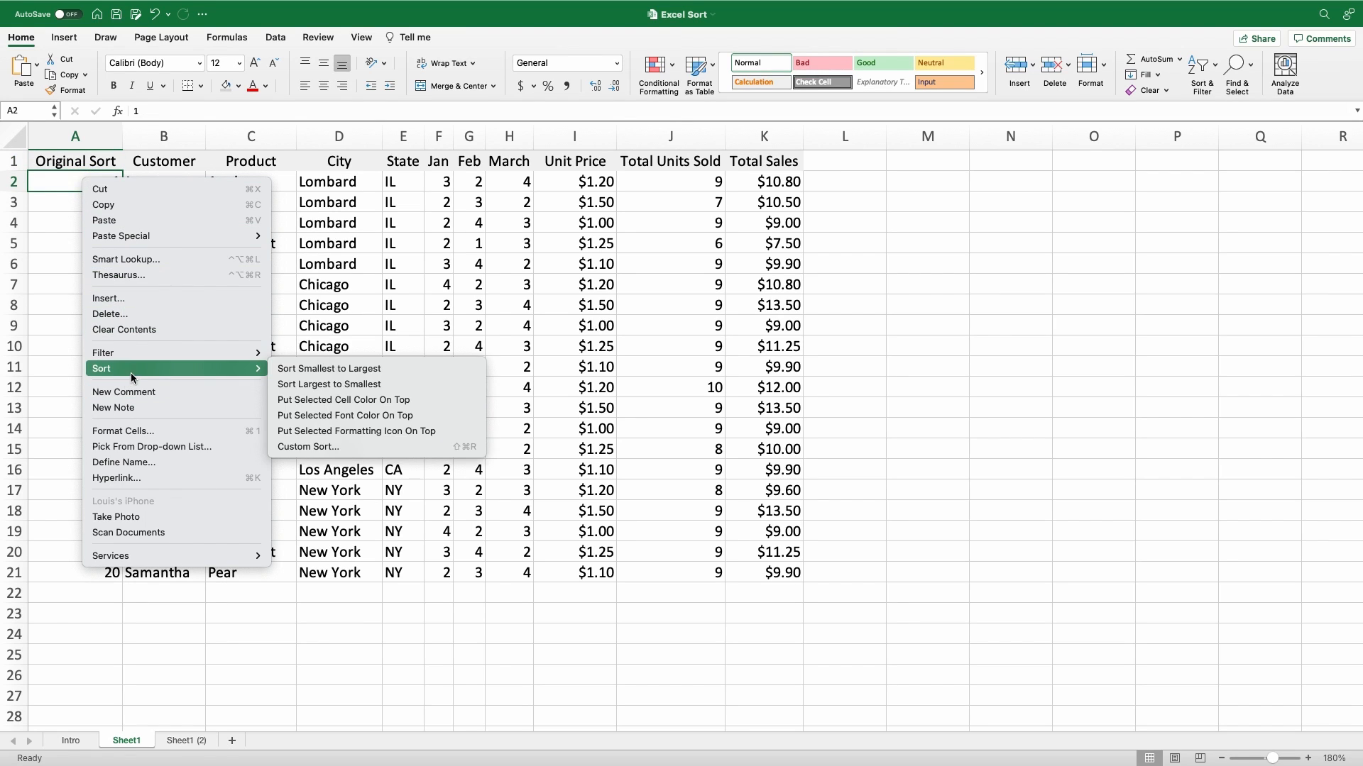
click(323, 447)
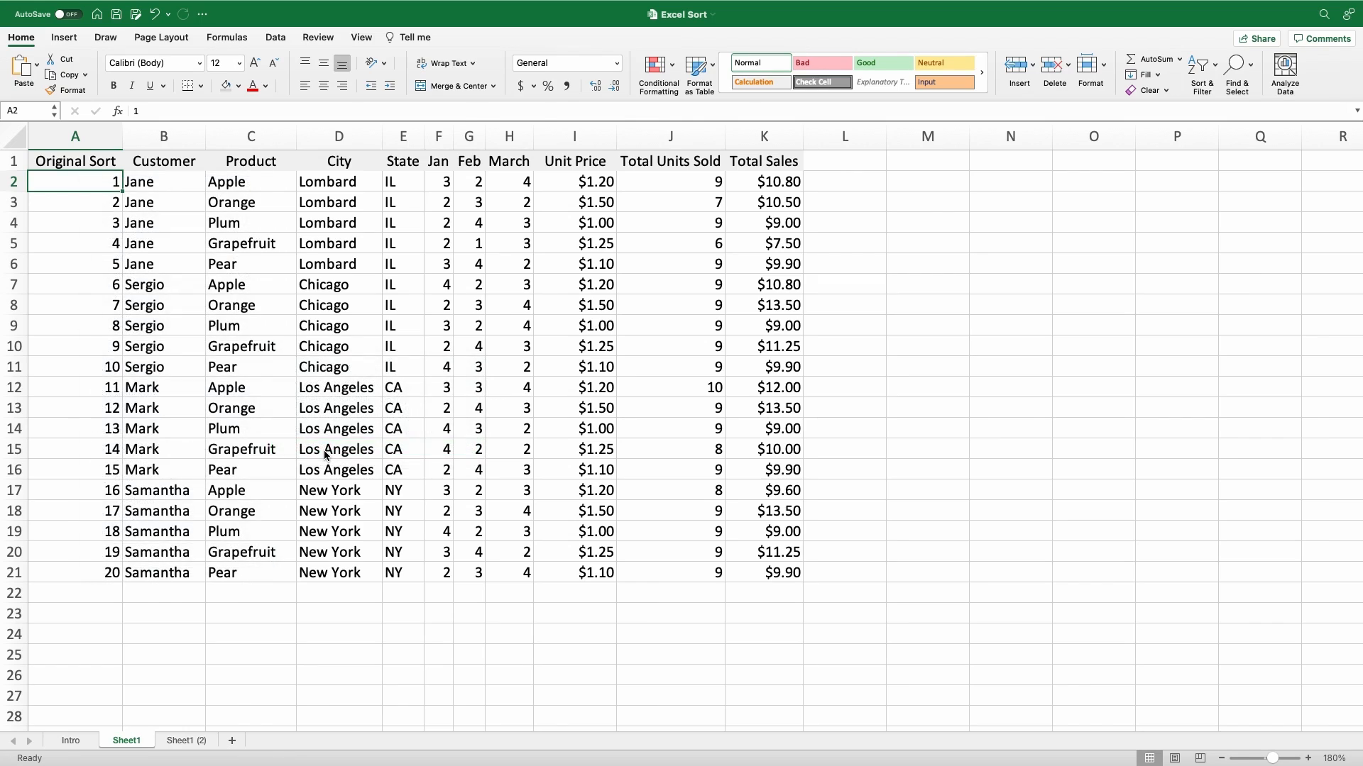
click(453, 165)
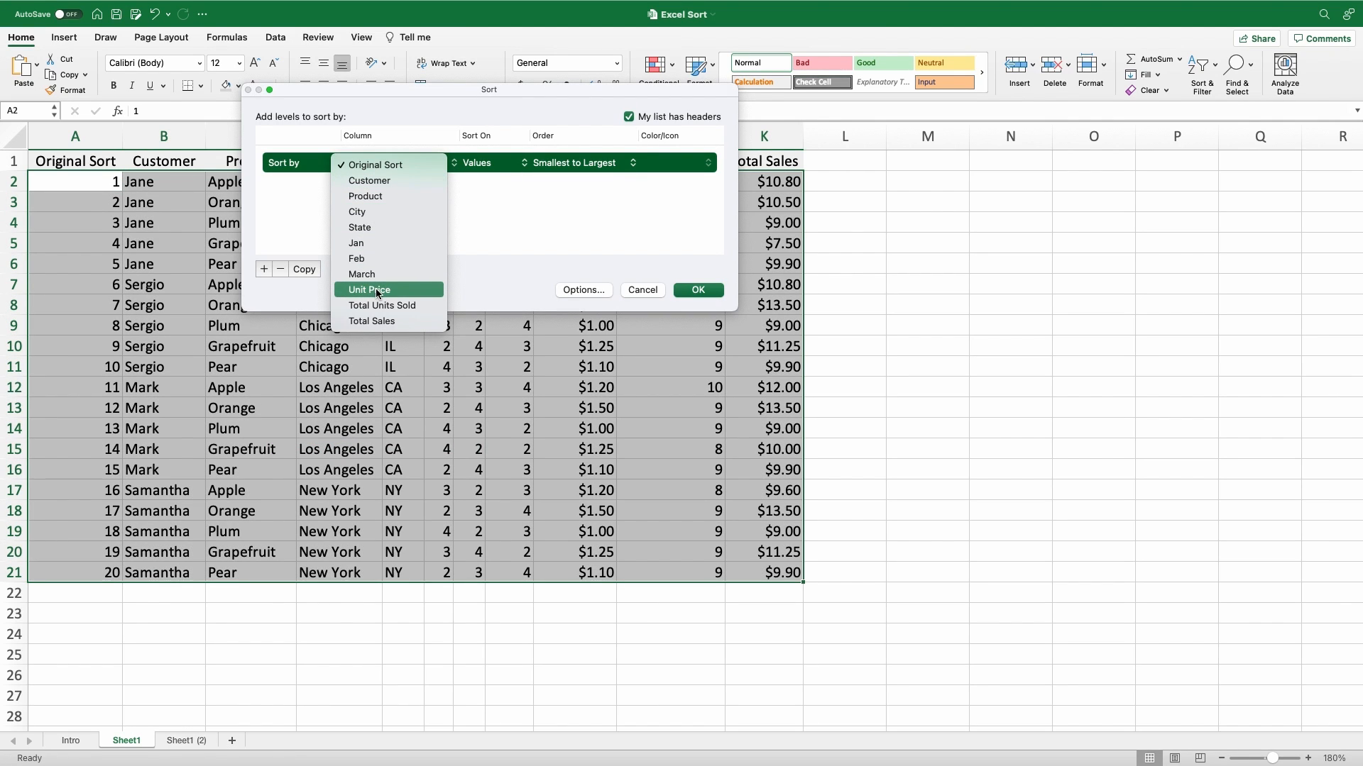
click(376, 290)
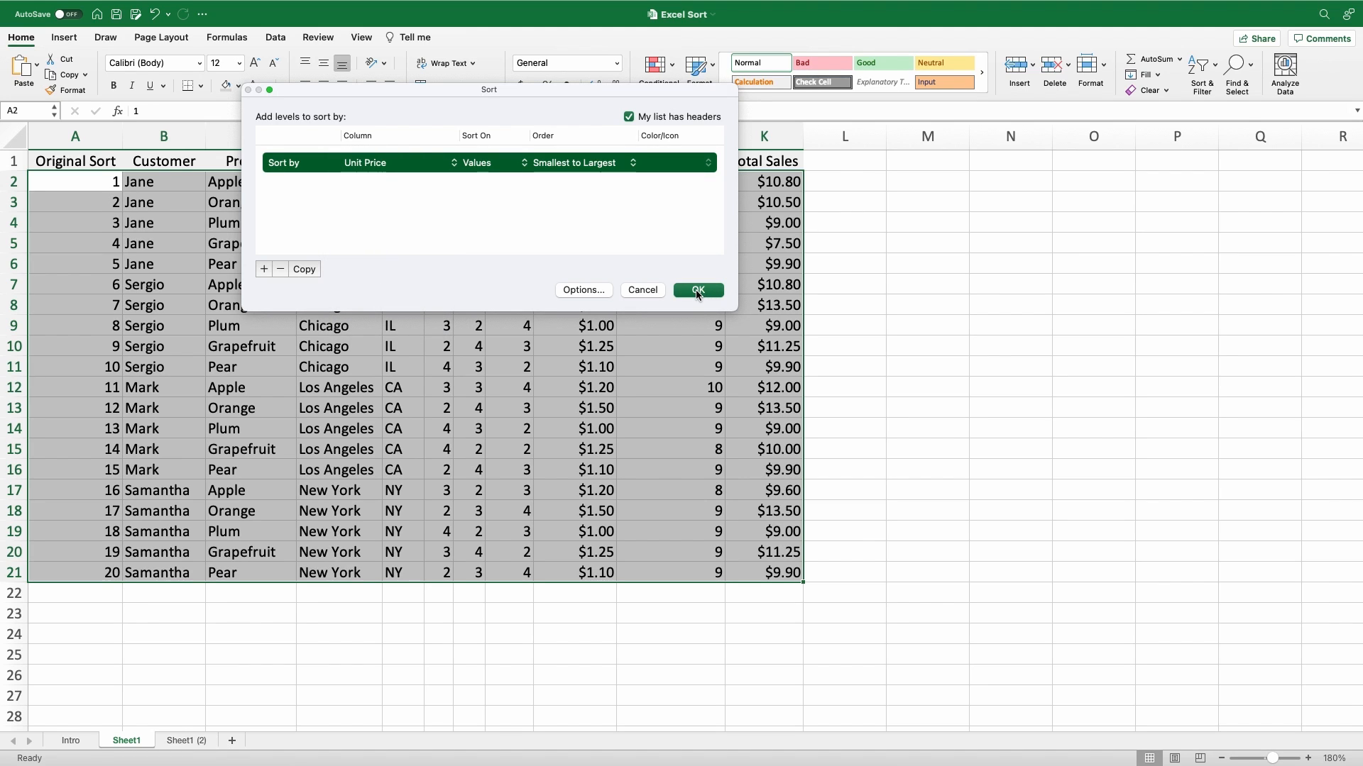
click(697, 290)
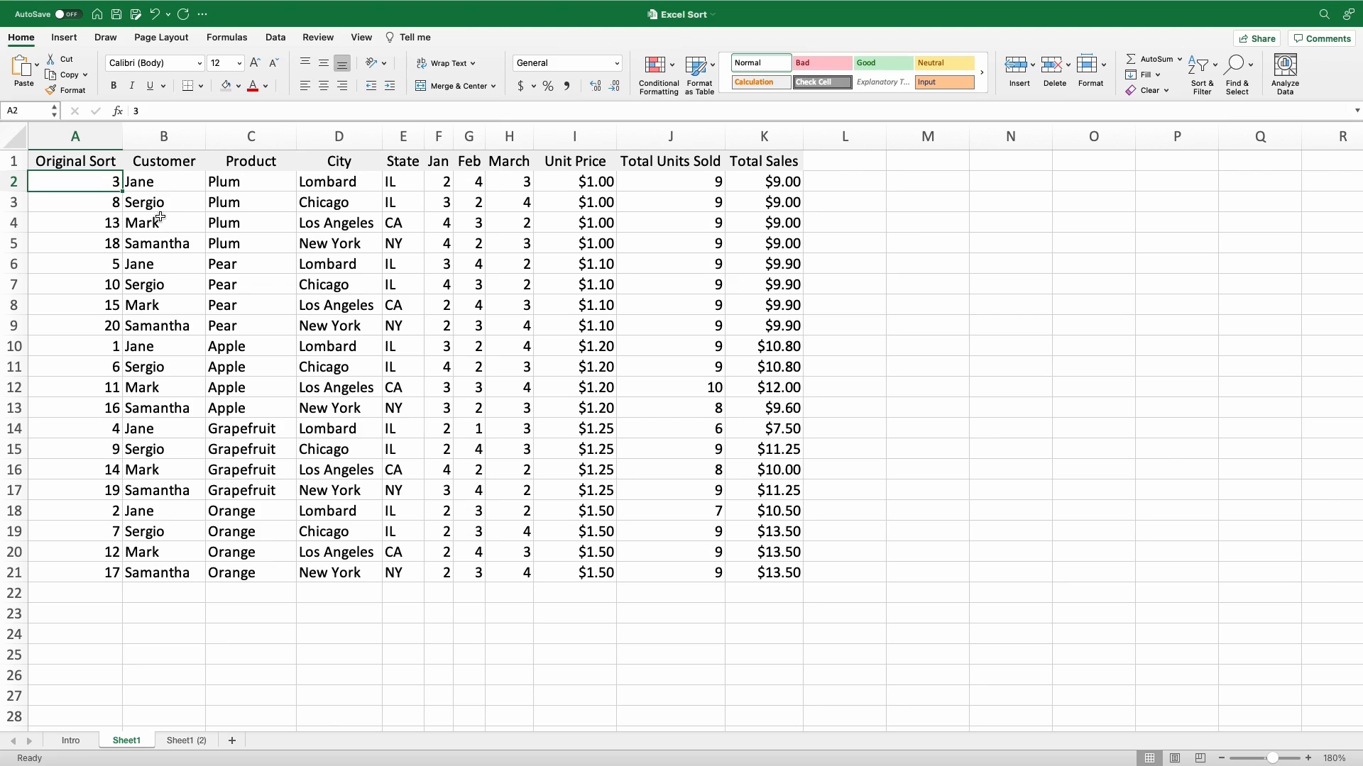
- Restore the table's starting order by custom sorting it by the Original Sort column on values, from smallest to largest
right_click(85, 181)
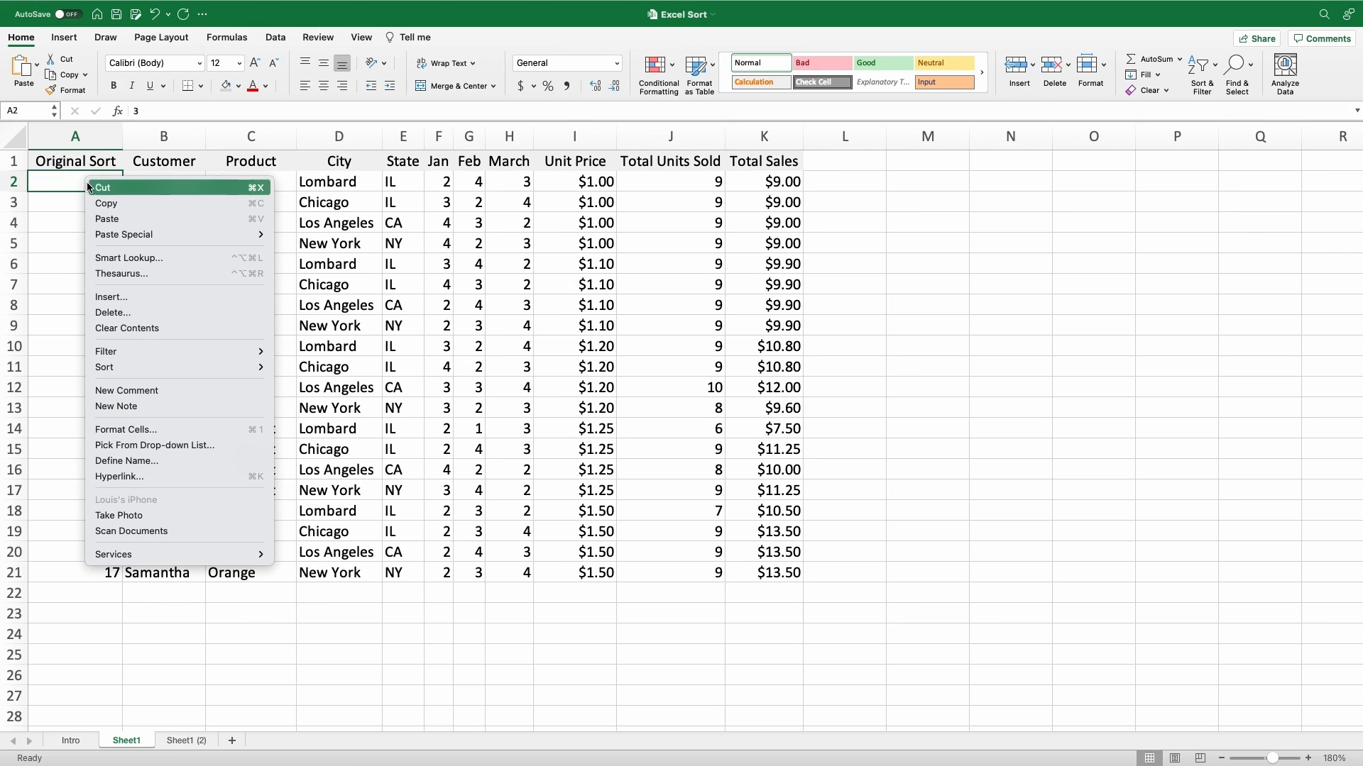
mouse_move(139, 367)
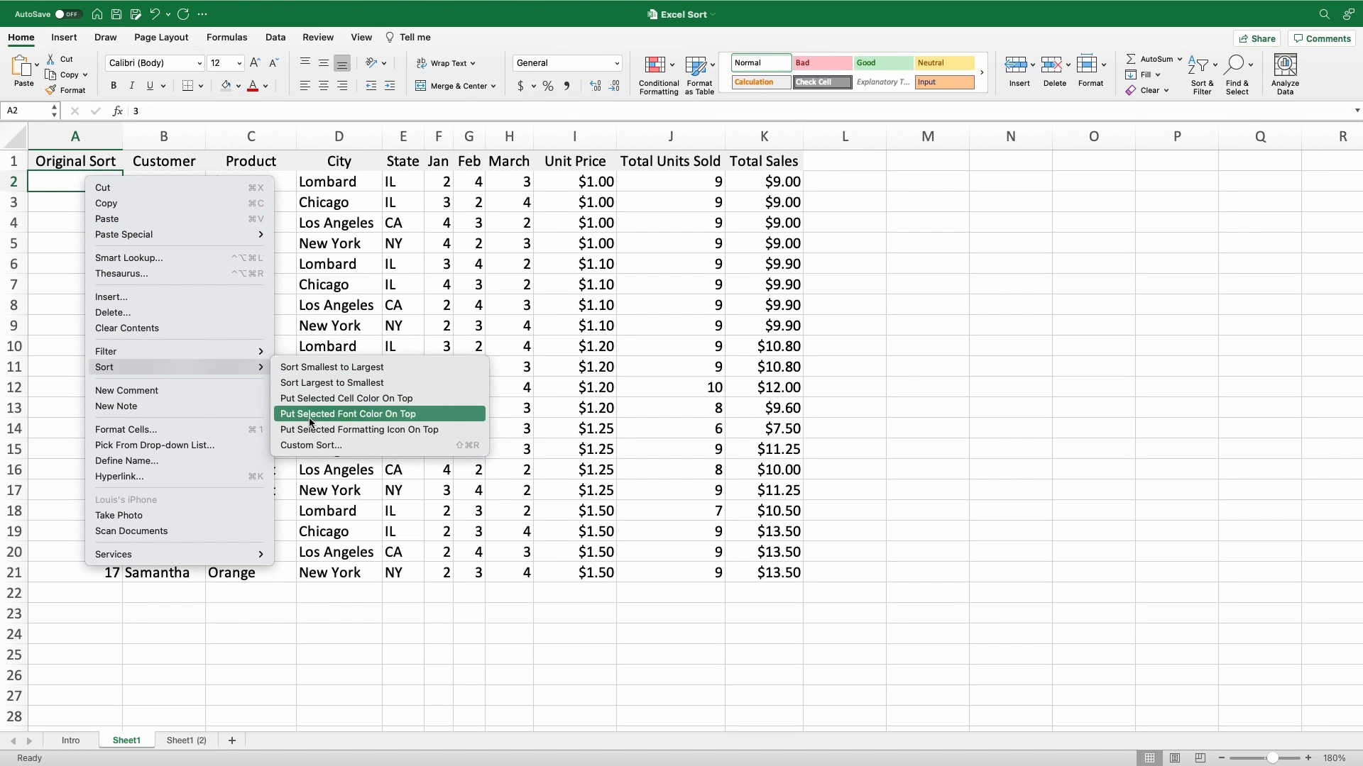
click(310, 446)
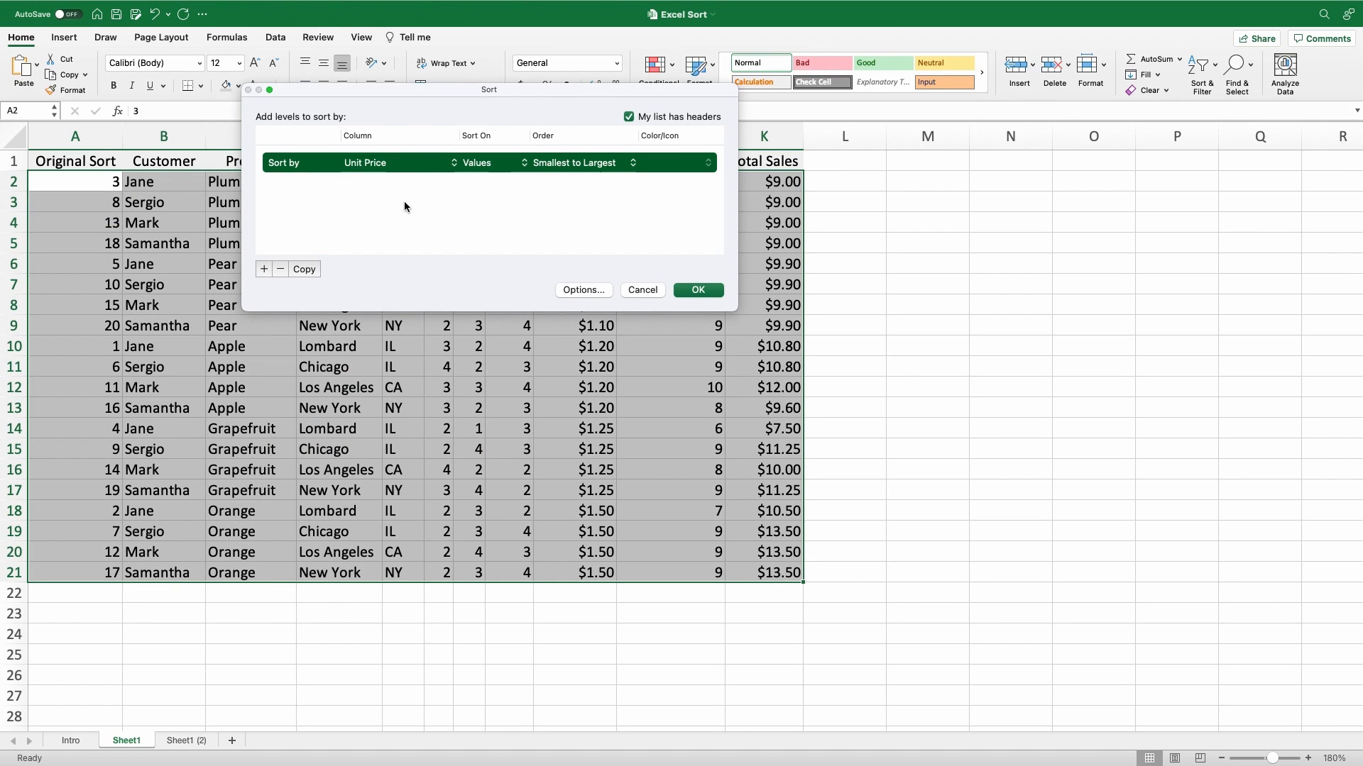
click(456, 164)
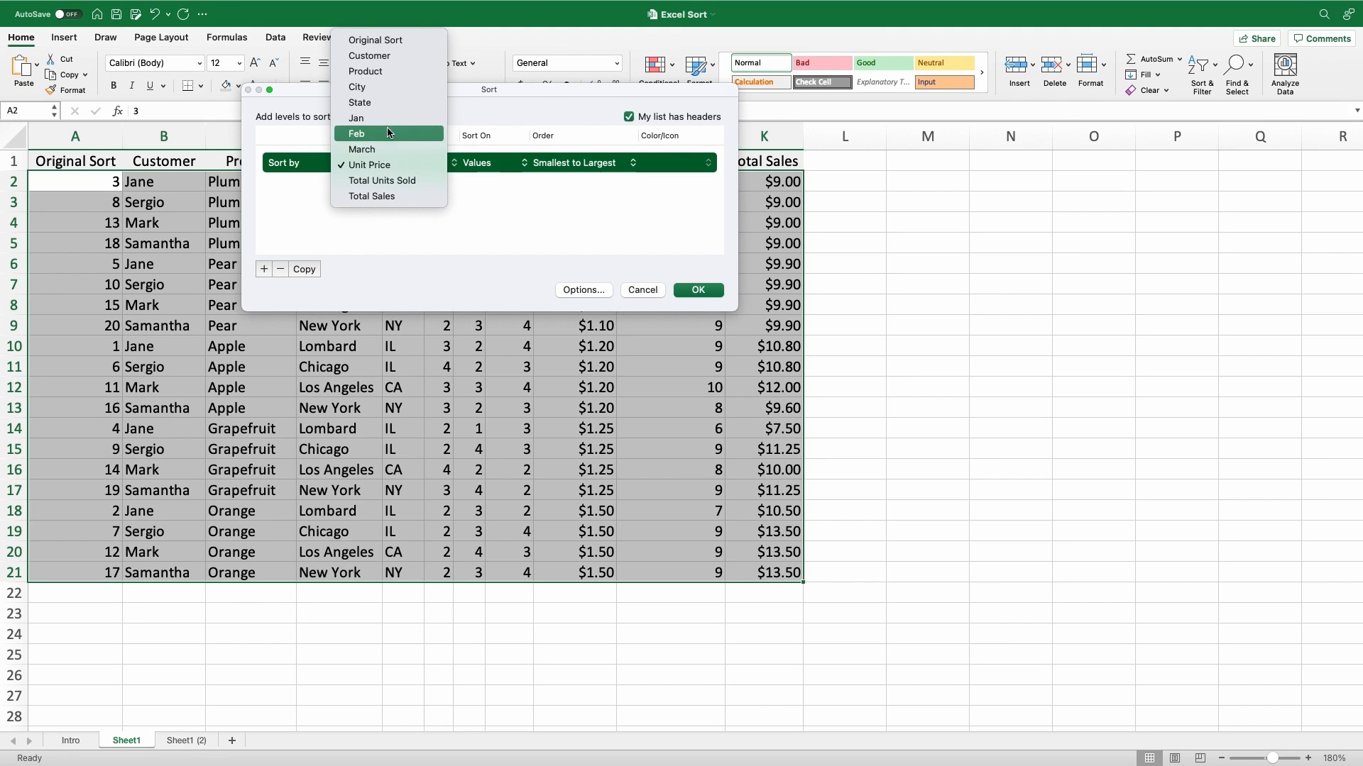
click(370, 41)
click(695, 291)
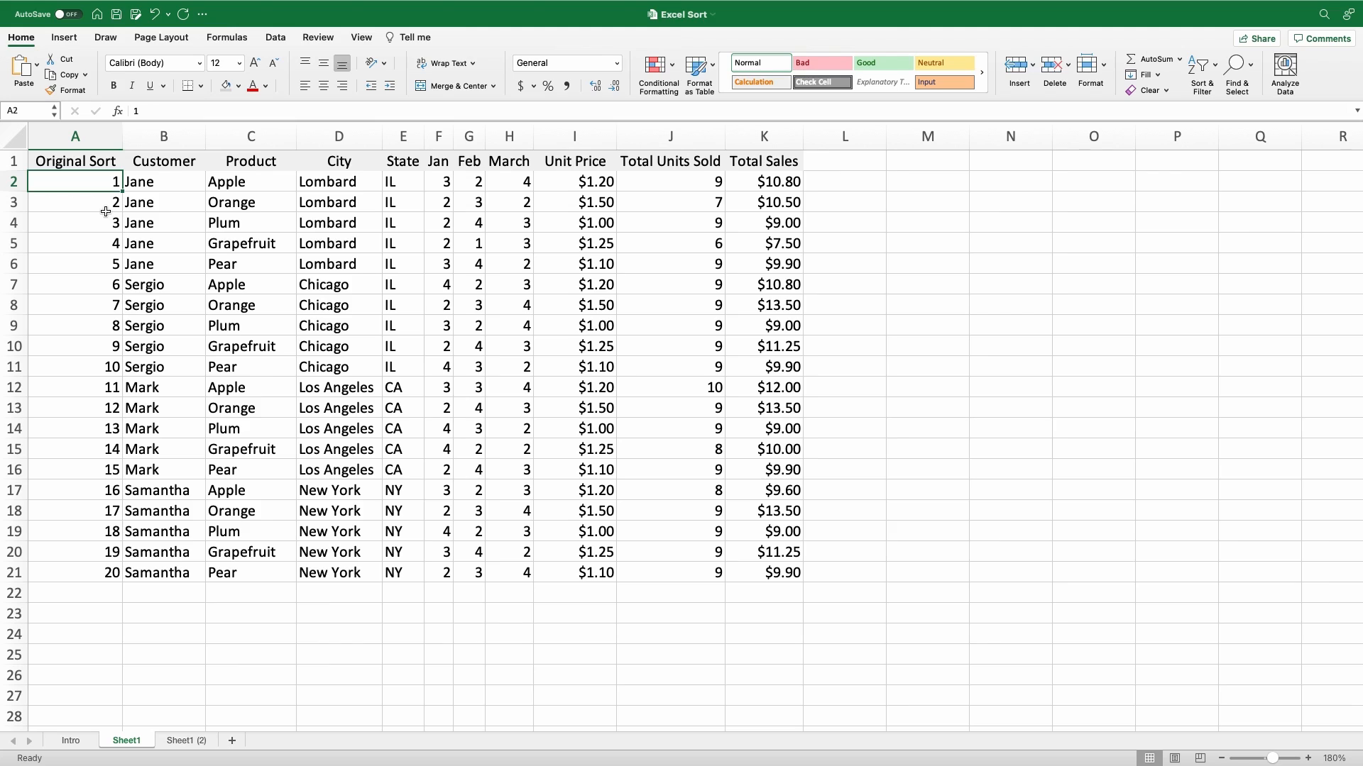